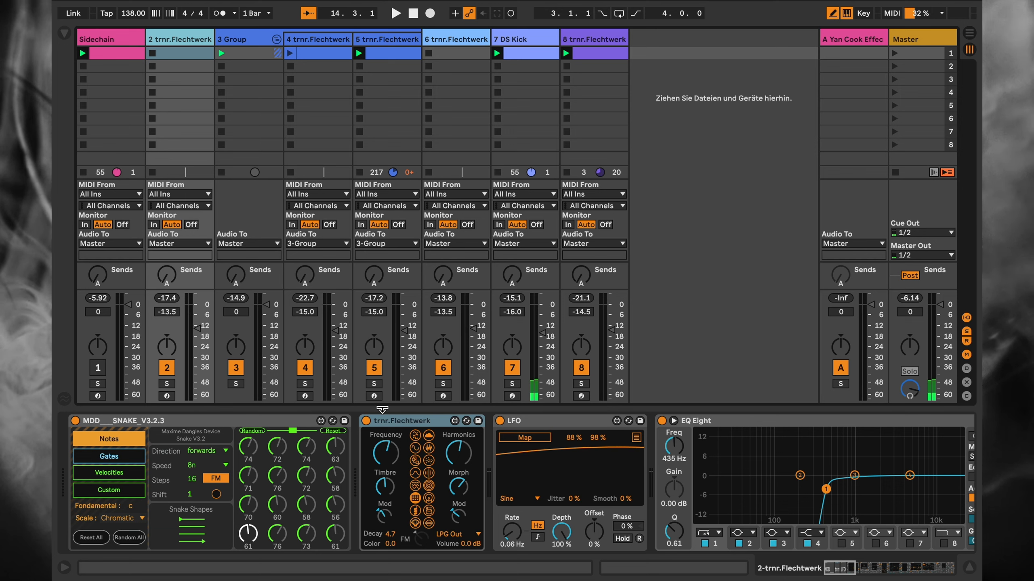
- Select the trnr.Flechtwerk device on track 2 and play the whole set
click(427, 431)
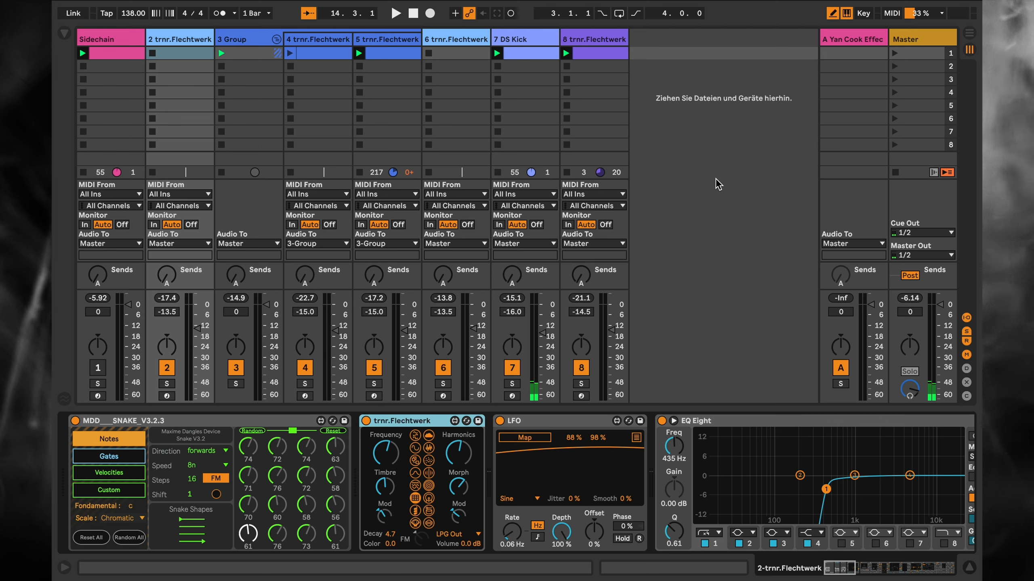
key(space)
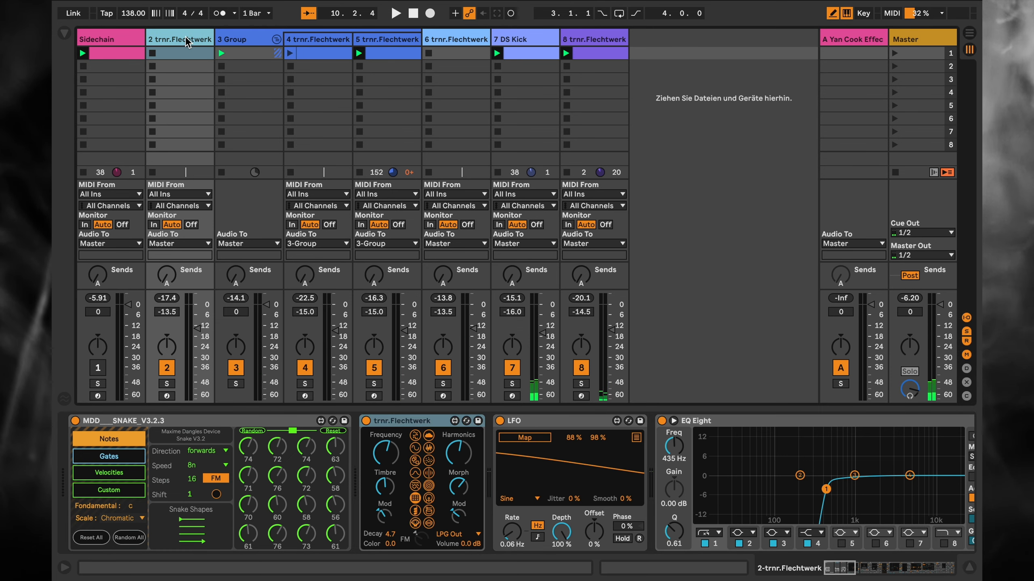
- Switch off the LFO, EQ Eight and subsequent effects in track 2's device chain, and solo the track
scroll(540, 475, right, 6)
scroll(540, 476, left, 5)
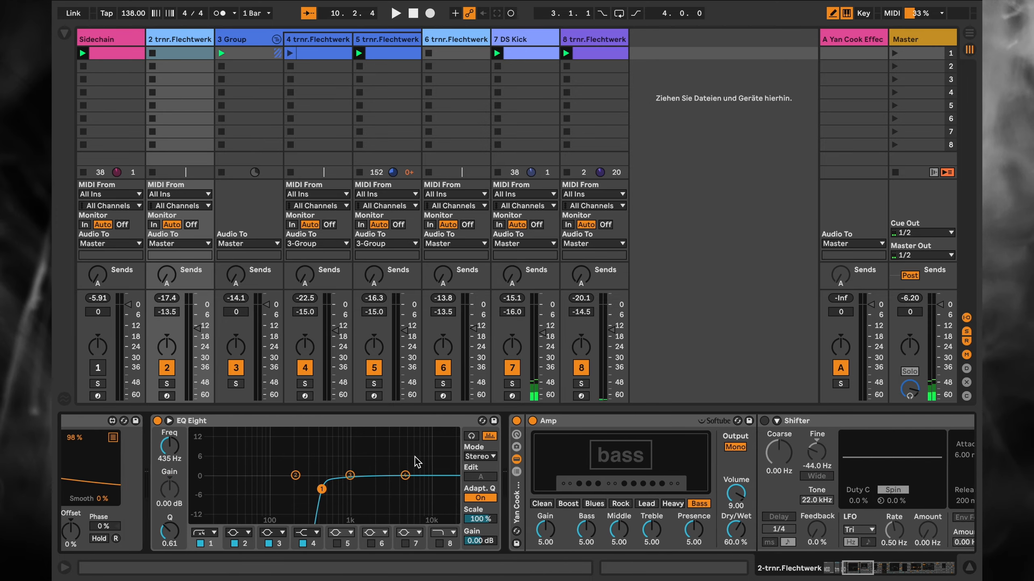
scroll(395, 431, left, 5)
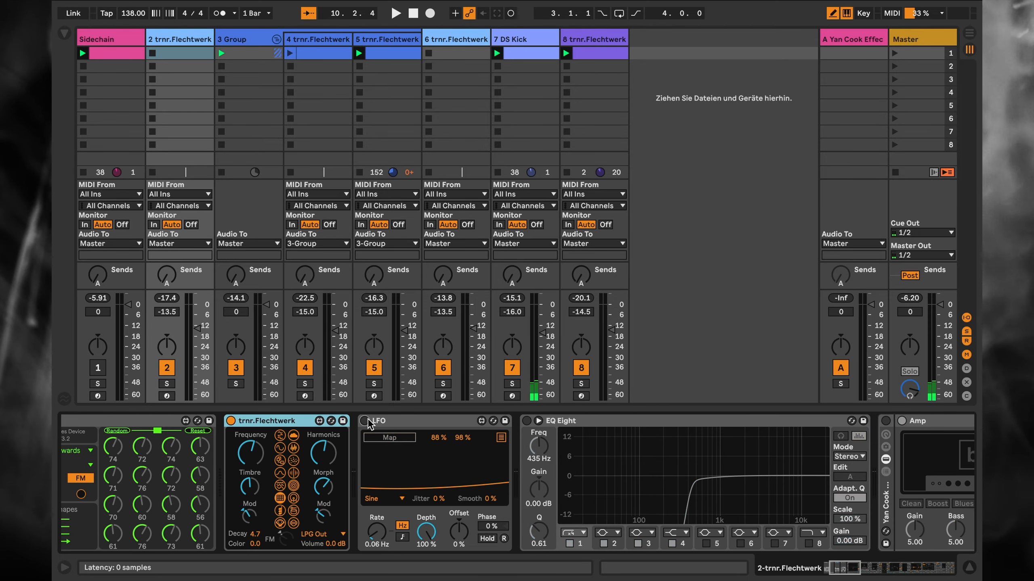
scroll(117, 522, left, 3)
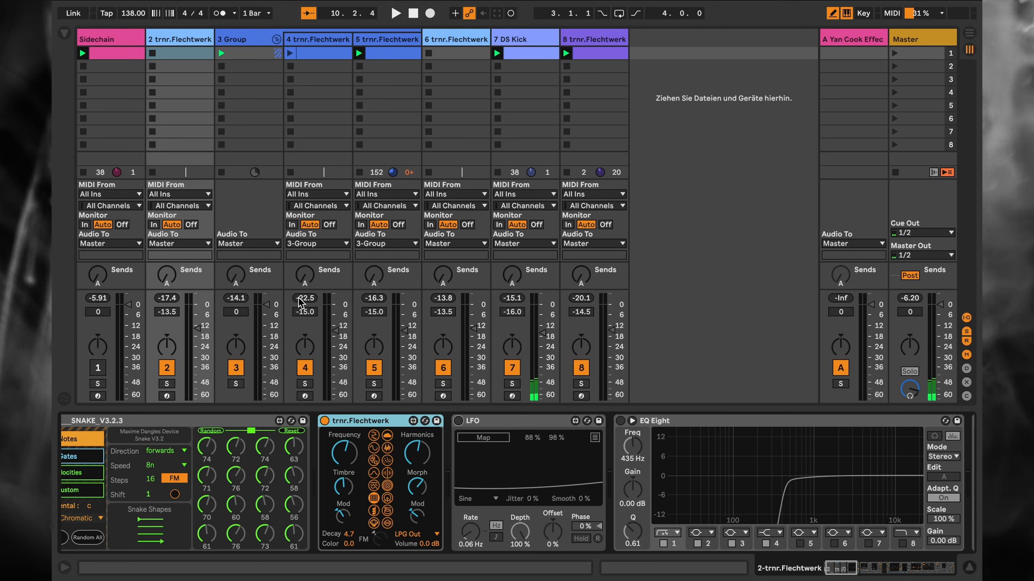
click(165, 384)
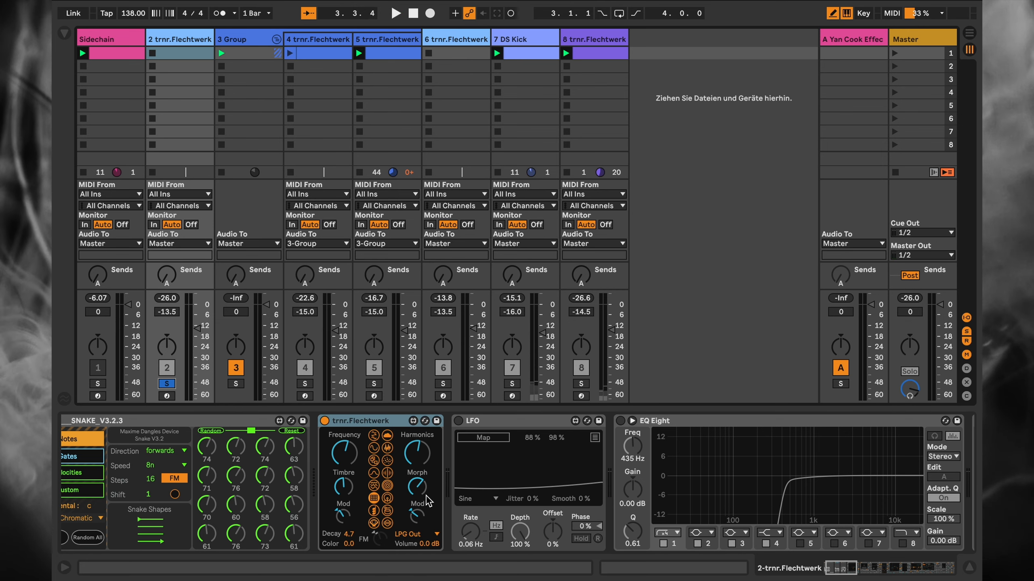
- Sweep Flechtwerk's Frequency up and back down while the soloed track 2 plays
scroll(428, 501, left, 5)
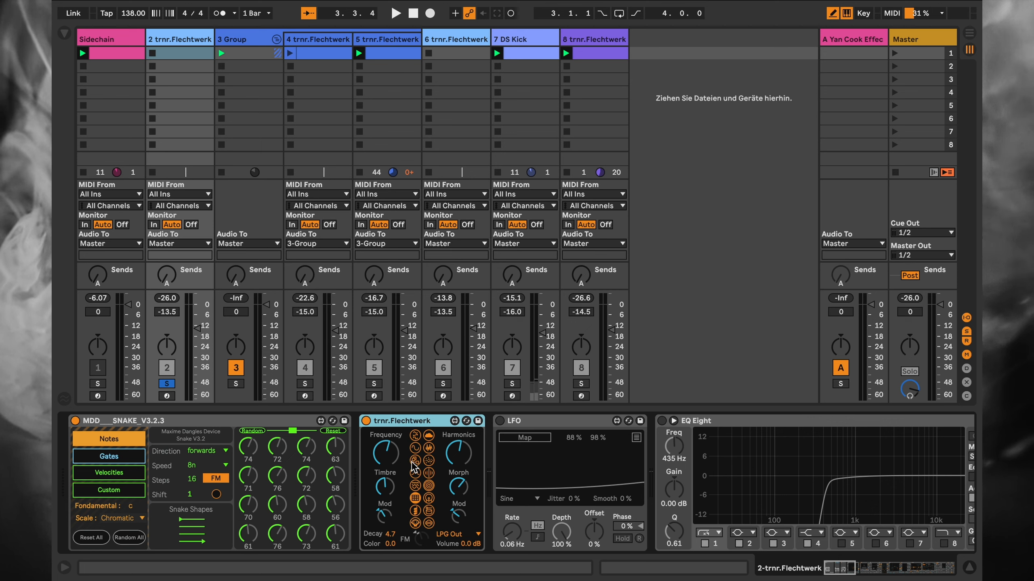
click(379, 458)
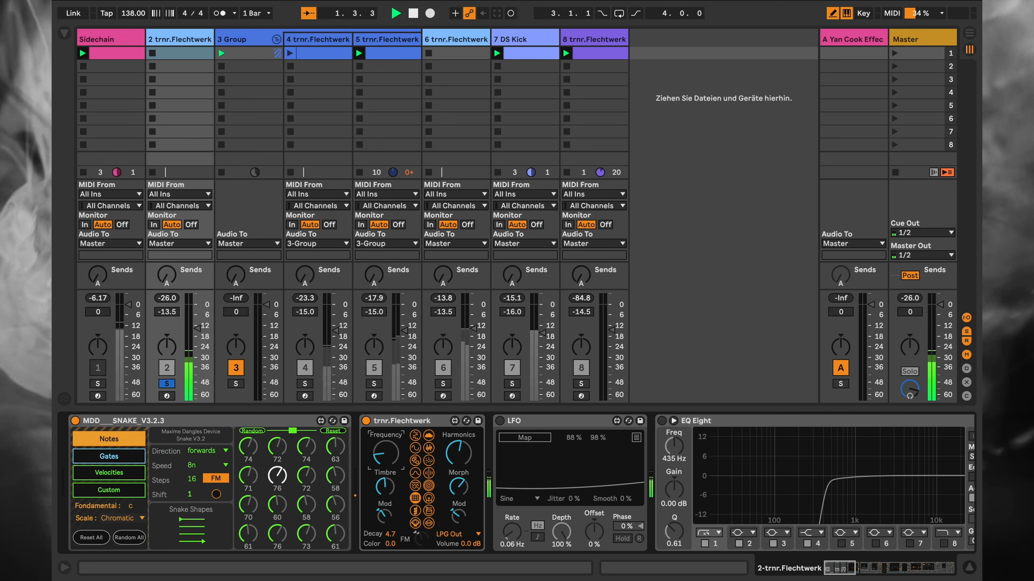
drag(379, 458, 380, 393)
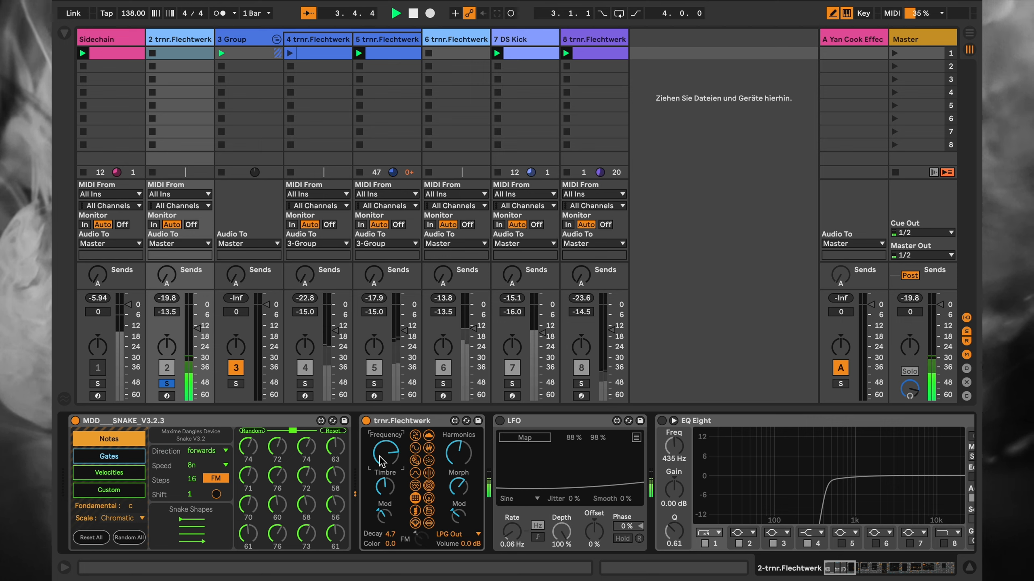
drag(379, 457, 379, 474)
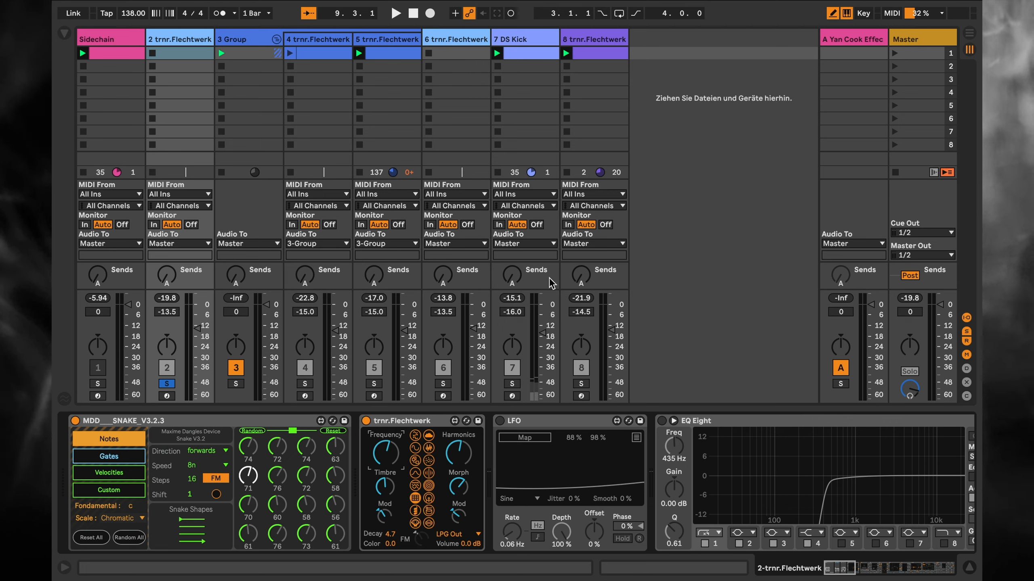
- Play track 2 and audition several Flechtwerk synthesis models, ending on the first one in the grid
key(space)
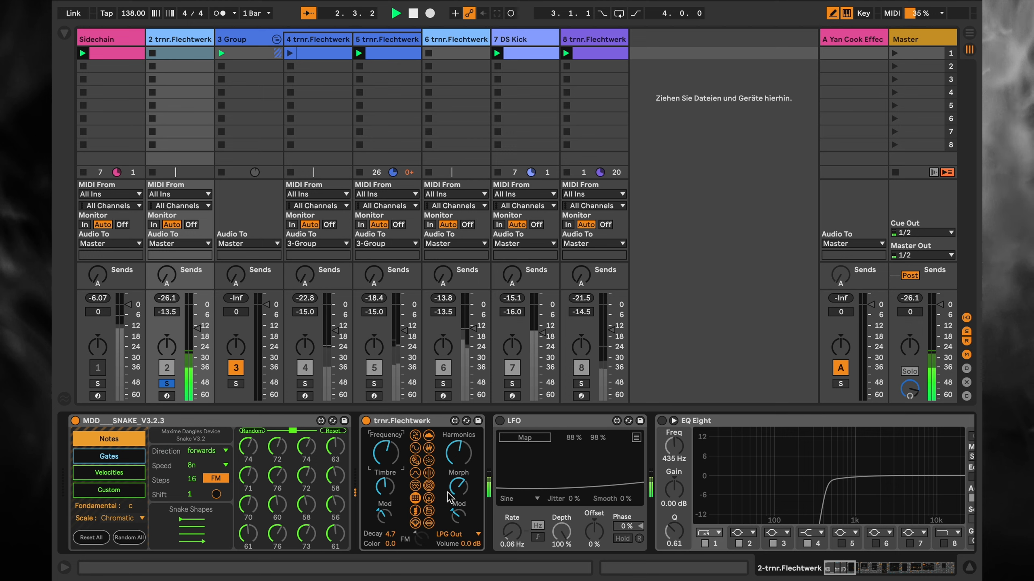
click(416, 474)
click(415, 461)
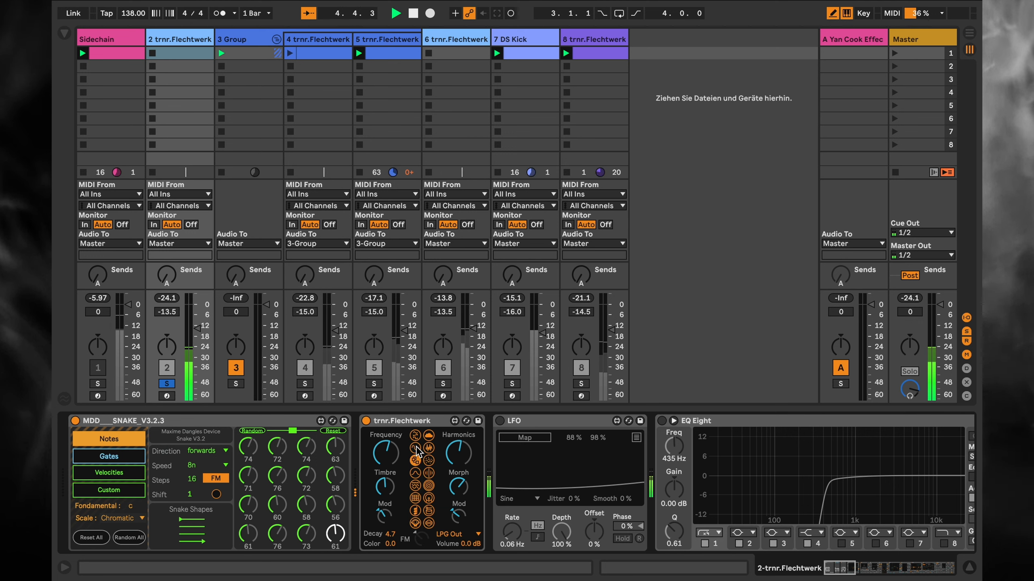
click(416, 448)
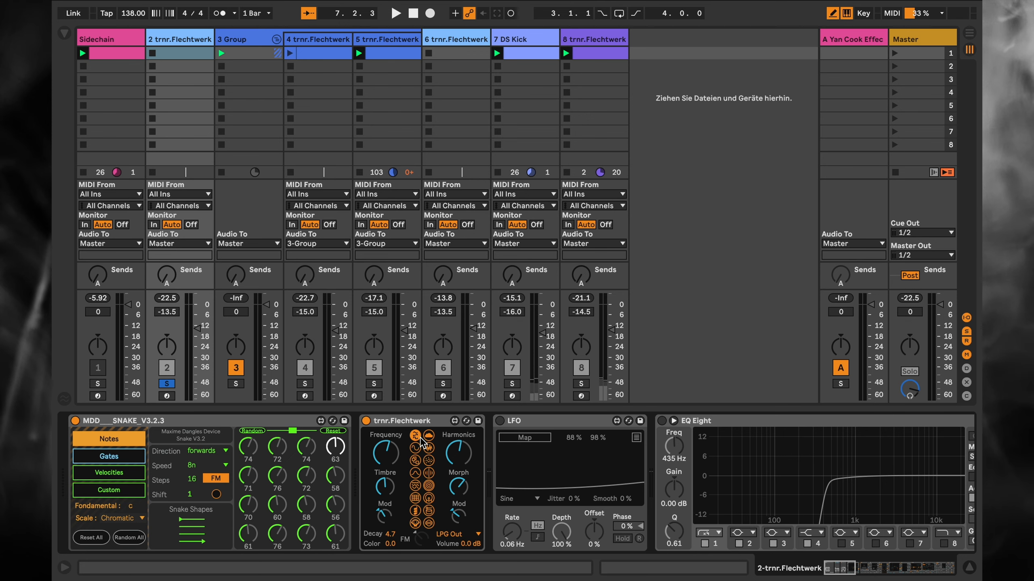
- Try Flechtwerk's Harmonics during playback and set its Decay to 4.6
key(space)
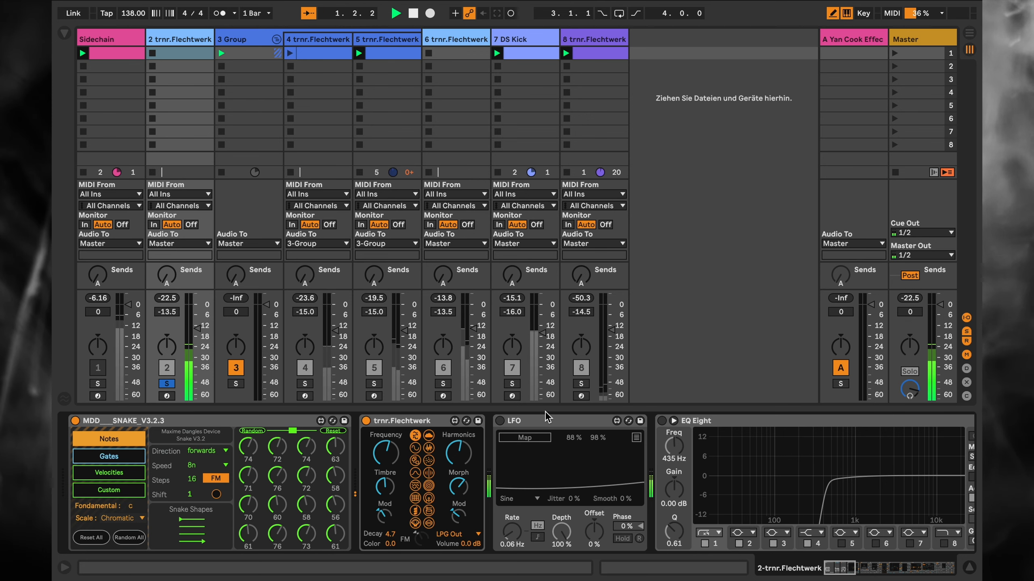
scroll(619, 489, right, 3)
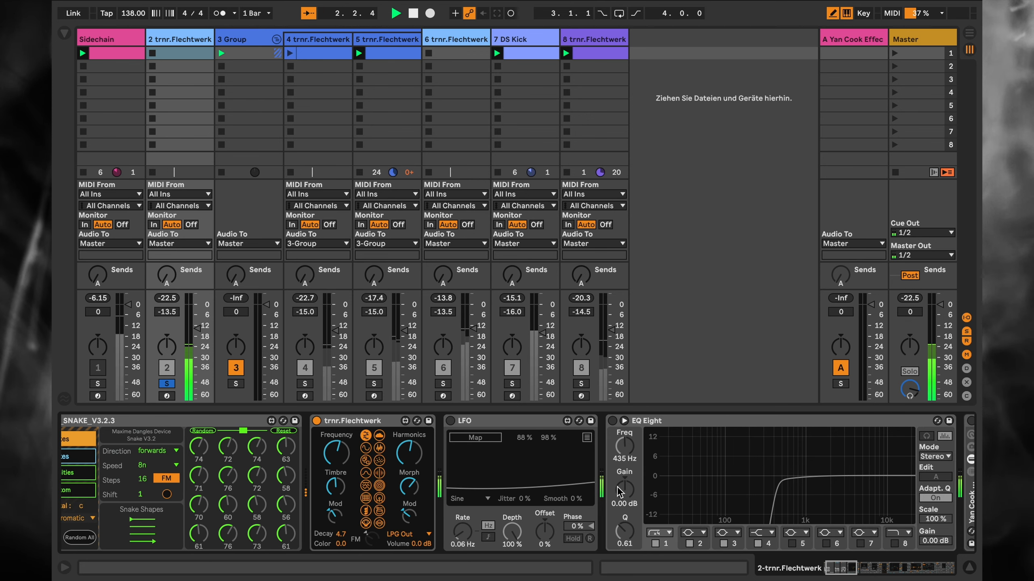
drag(409, 452, 409, 448)
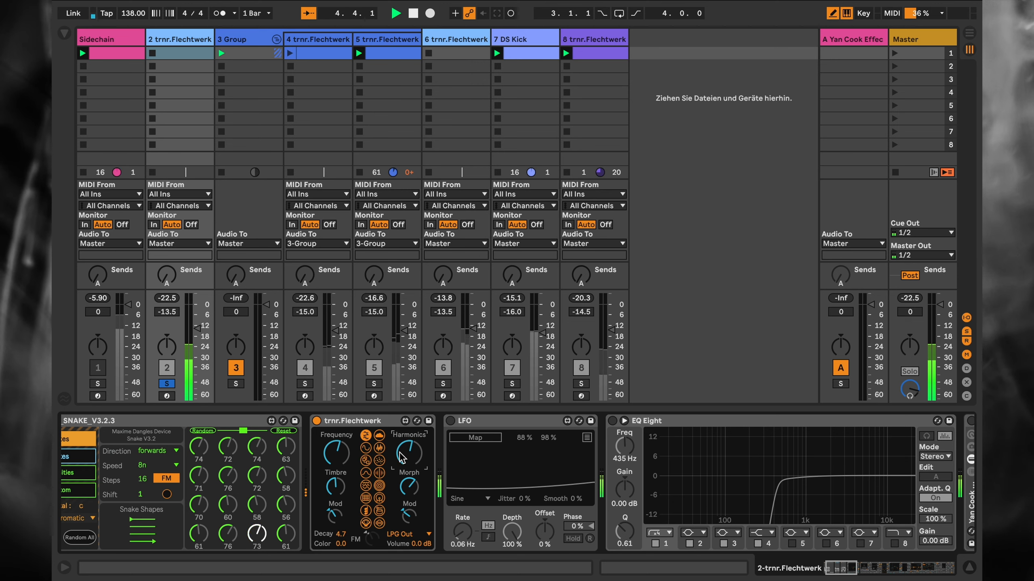
scroll(344, 493, left, 3)
mouse_move(390, 534)
mouse_down()
mouse_move(390, 524)
mouse_move(390, 541)
mouse_up()
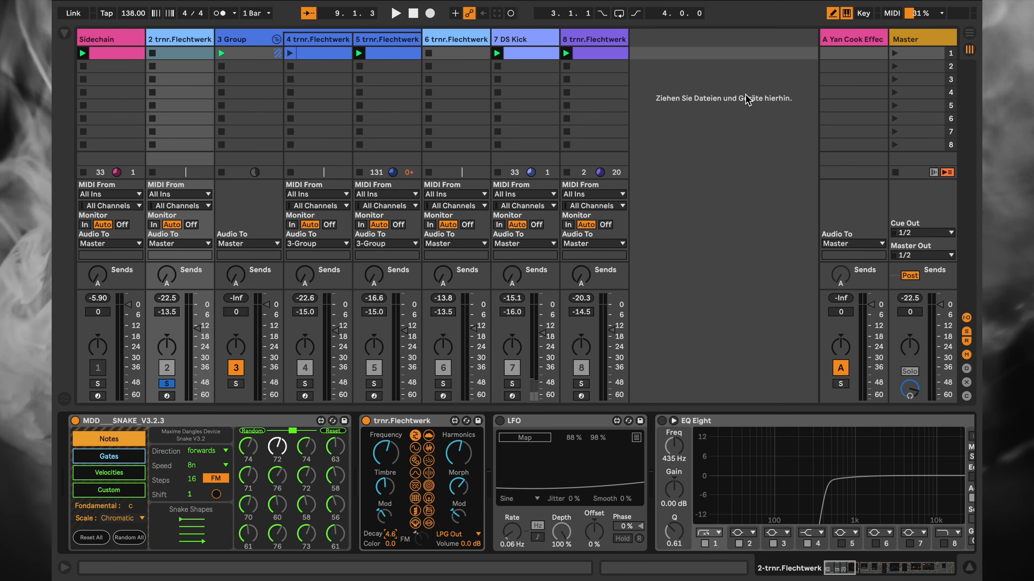
- Search the Instruments collection for "flech" and add trnr.Flechtwerk.adv as a new track after track 8
click(65, 34)
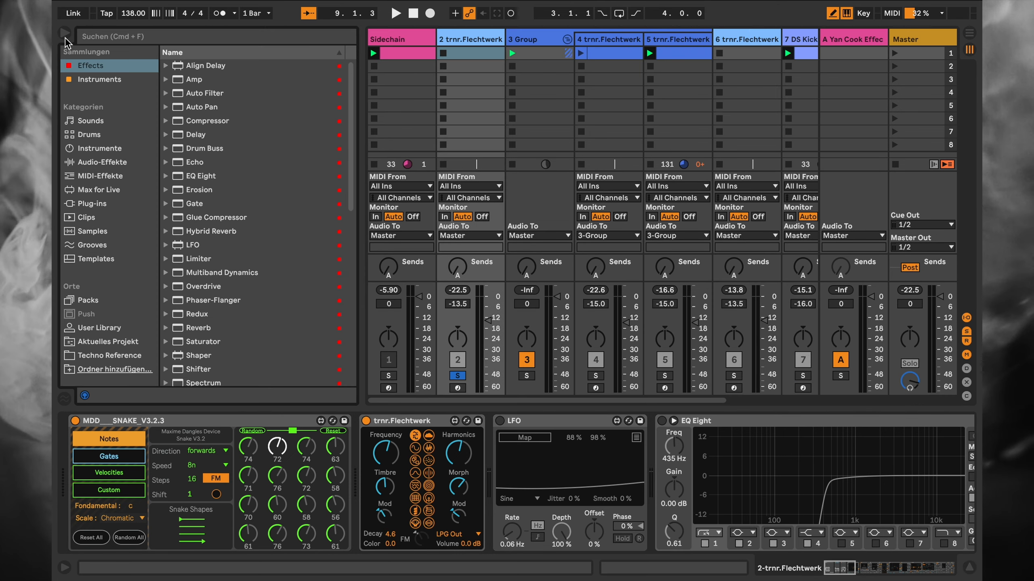
click(100, 81)
scroll(688, 155, right, 3)
click(132, 39)
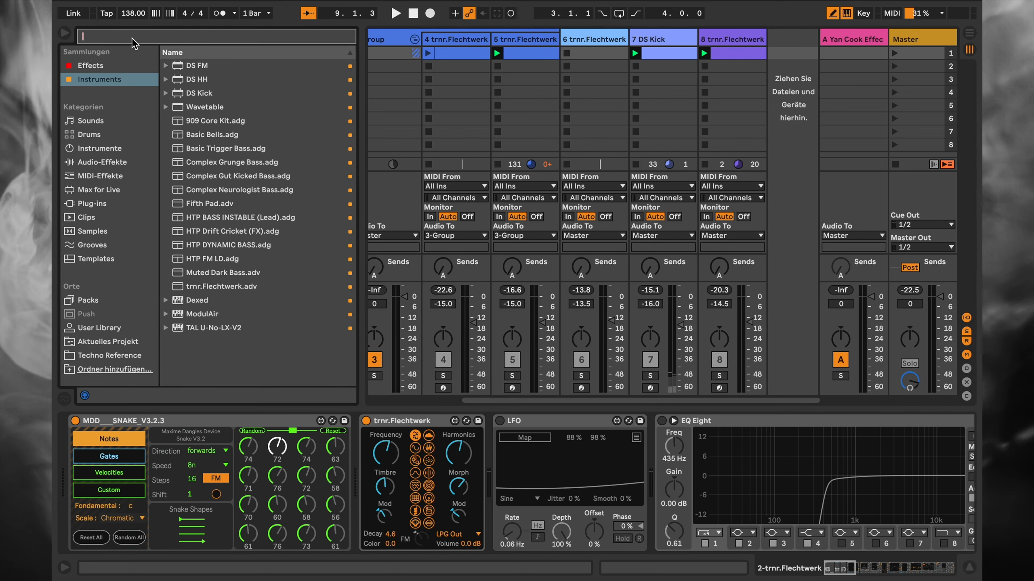
text(flech)
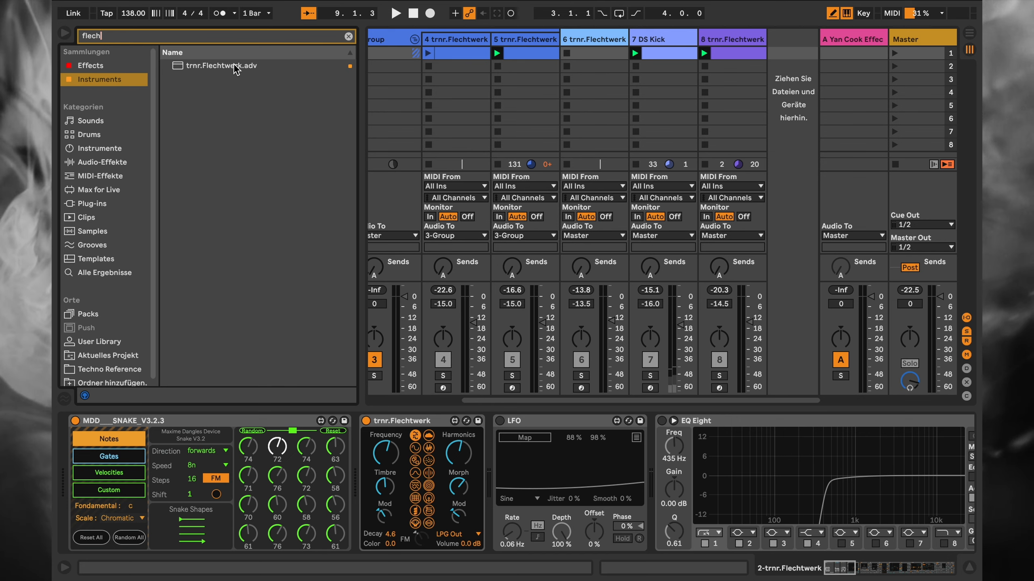
drag(236, 69, 773, 75)
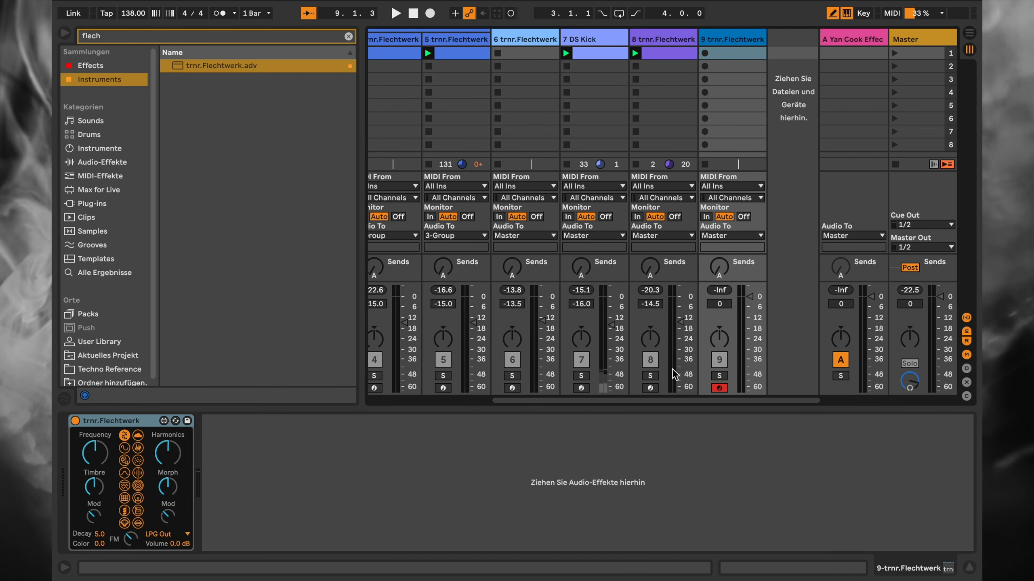
- Copy the DS Kick clip from track 7 into the first slot of the new trnr.Flechtwerk track 9
click(604, 56)
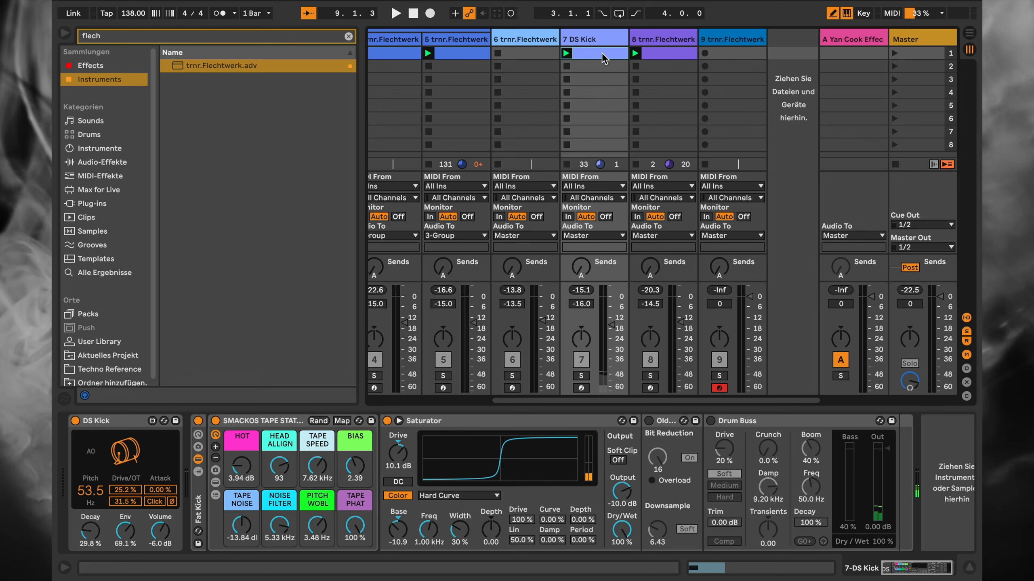
click(732, 38)
click(607, 42)
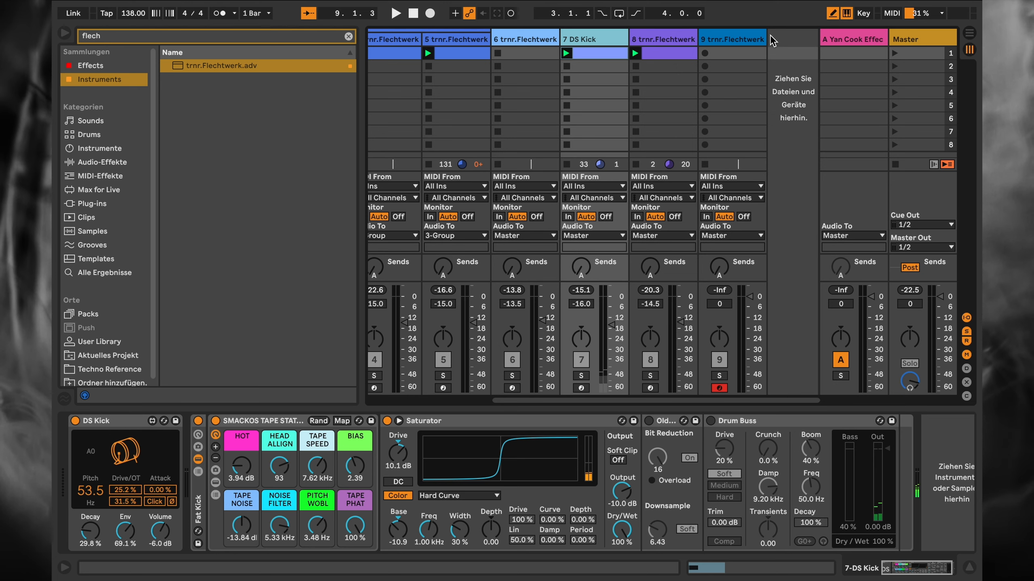
click(735, 39)
click(737, 52)
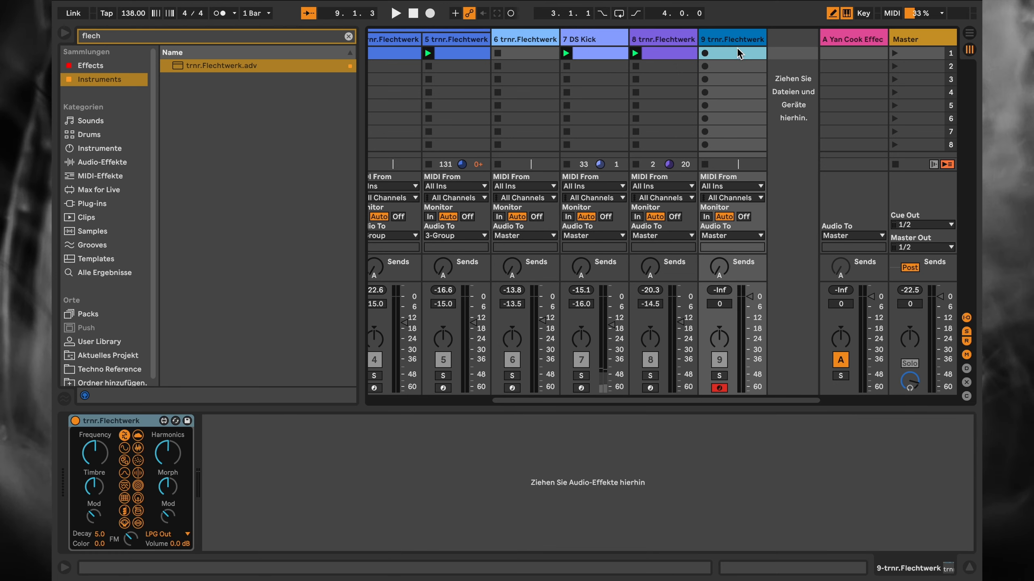
key(ctrl+shift+m)
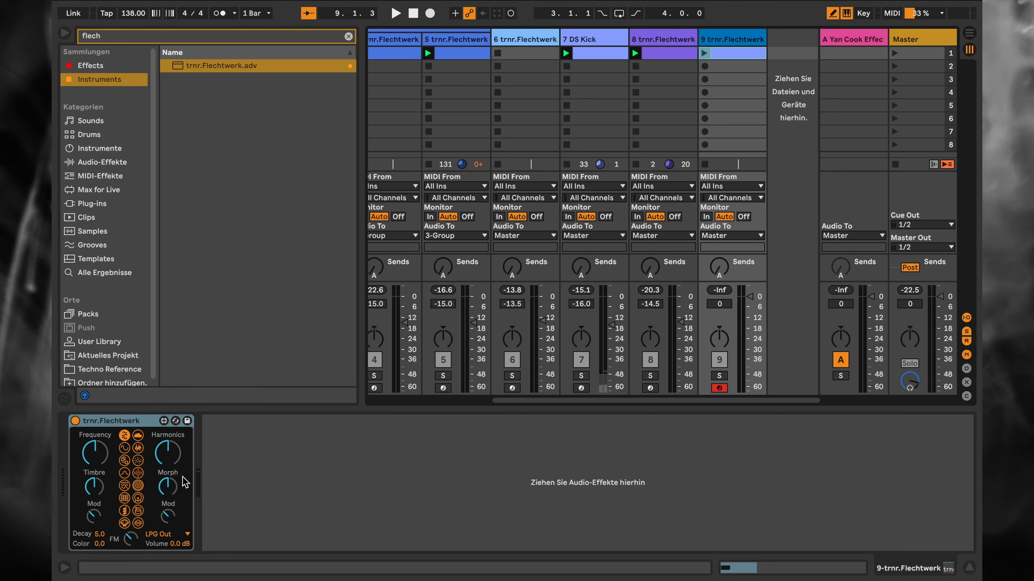
- Launch the new clip on track 9, solo the track and lower its volume to -6.2 dB
click(705, 52)
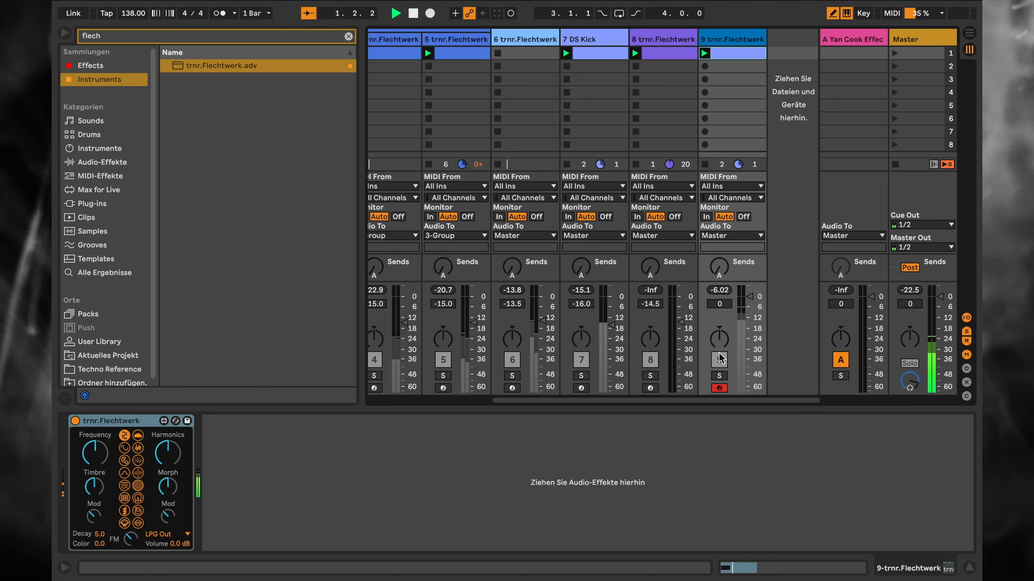
click(719, 376)
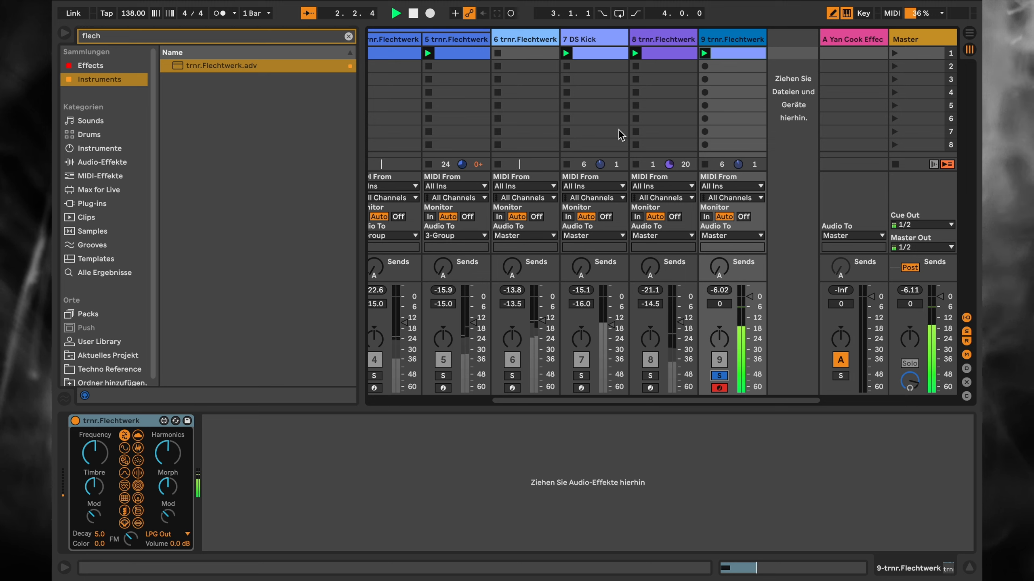
drag(749, 297, 750, 307)
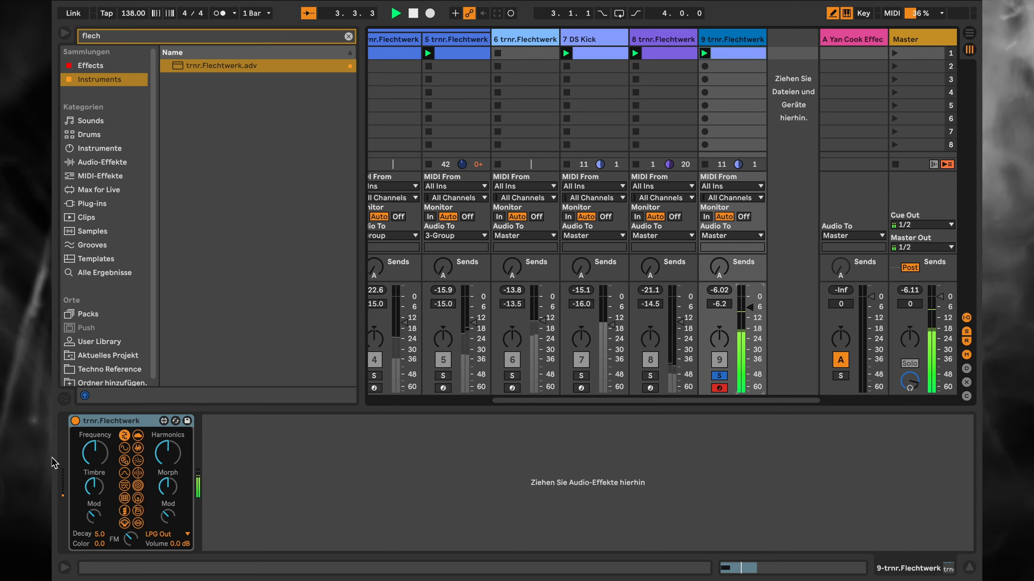
- Lower Frequency and raise Harmonics on track 9's Flechtwerk, and switch it to another synthesis model
drag(94, 453, 94, 472)
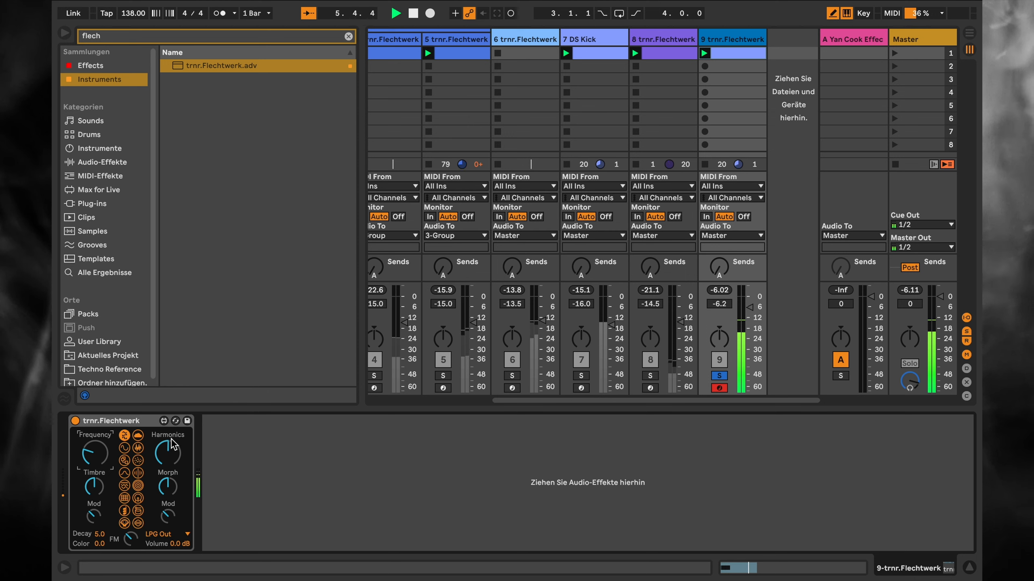
drag(173, 444, 173, 424)
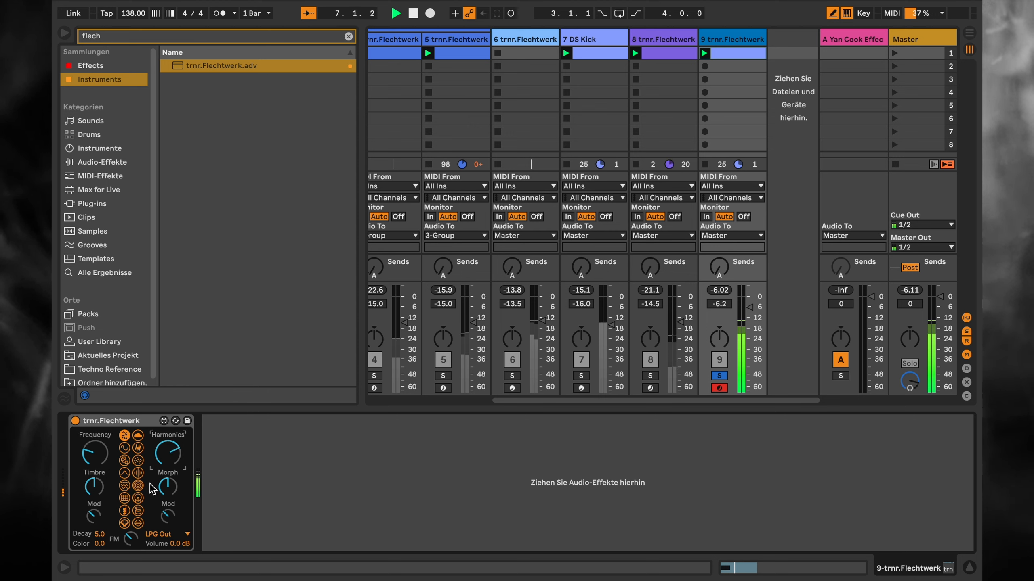
click(138, 499)
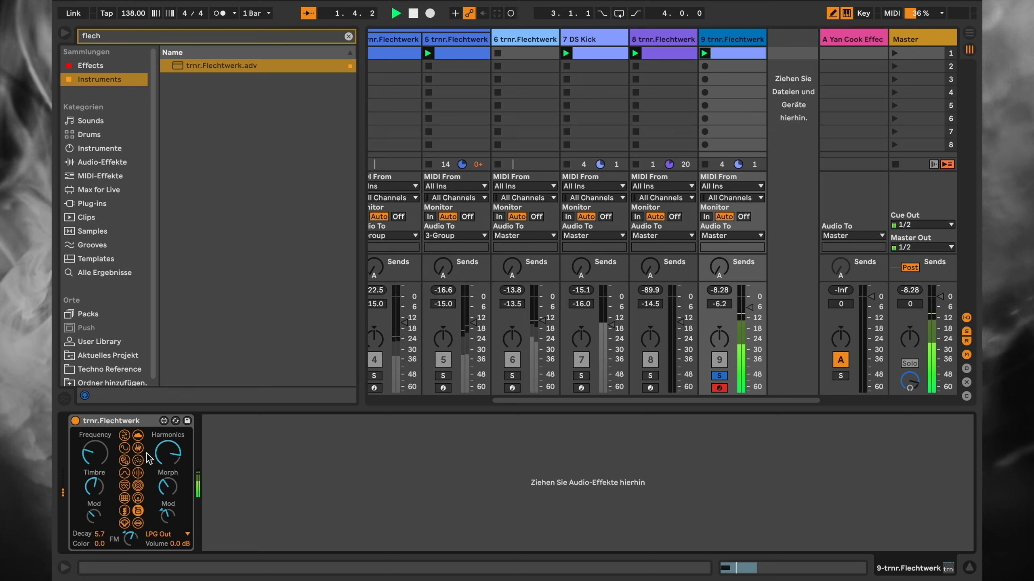
- Reshape track 9's Flechtwerk sound by lowering Harmonics and raising Timbre and Morph
drag(167, 453, 167, 497)
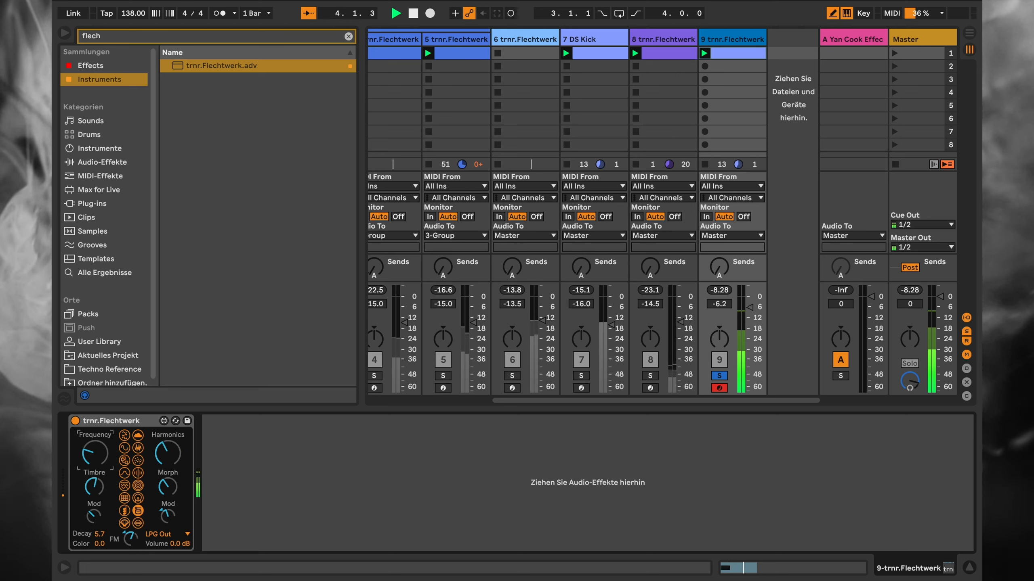
click(98, 484)
drag(98, 484, 97, 452)
drag(168, 487, 167, 455)
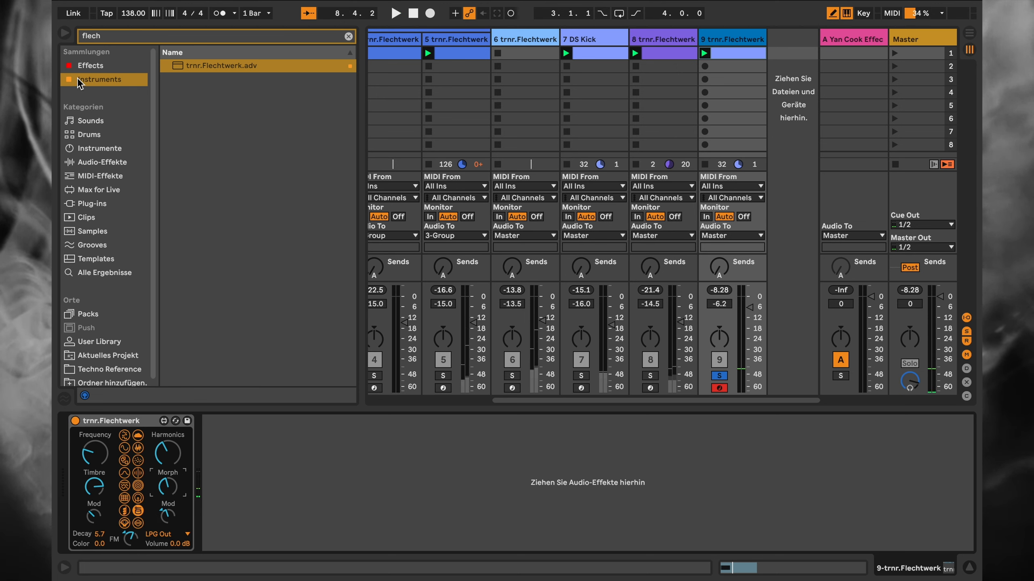
- Search the Effects collection for lfo and add an LFO device after Flechtwerk on track 9
click(142, 36)
text(lfo)
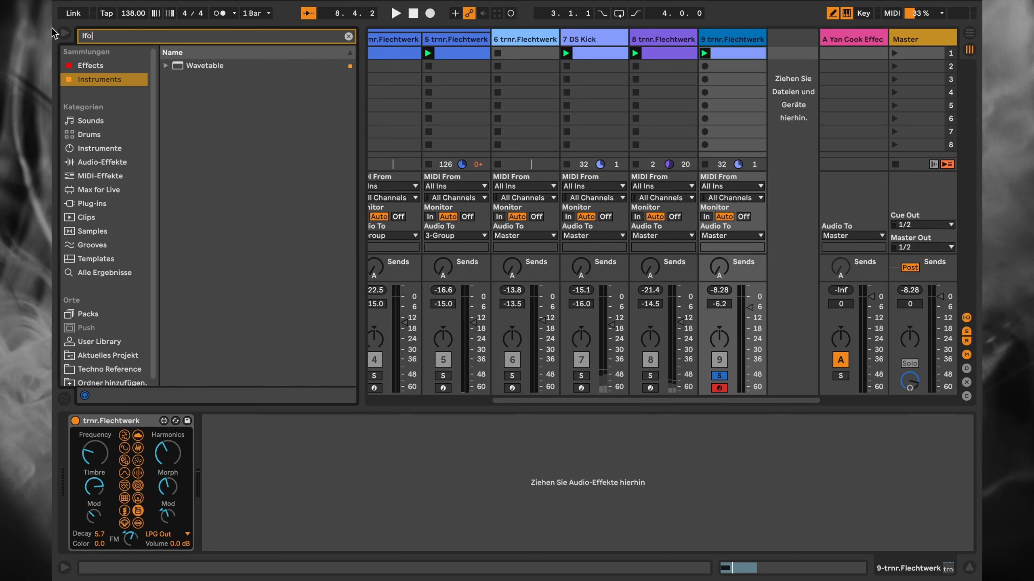
scroll(694, 173, left, 3)
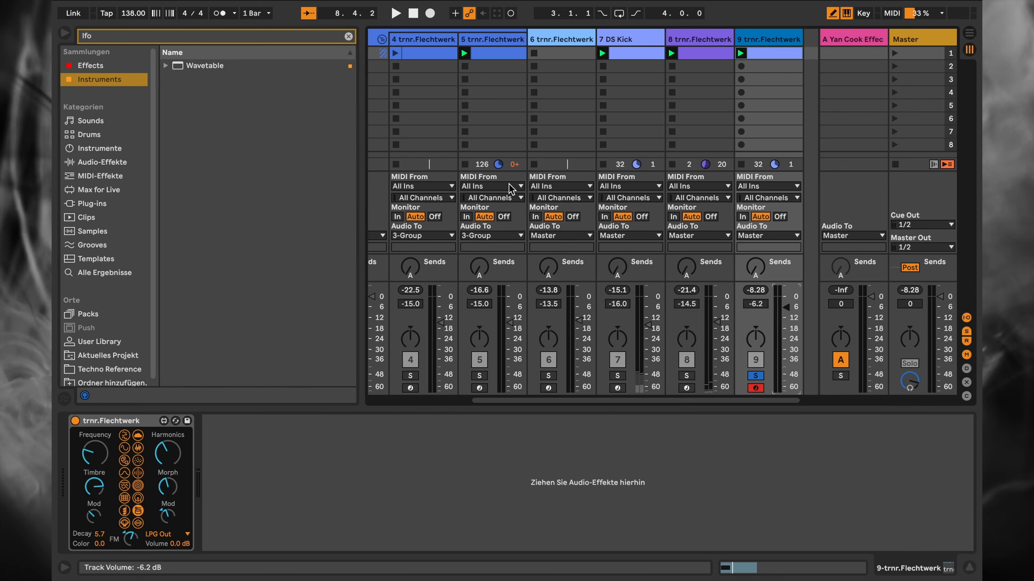
scroll(497, 92, left, 2)
click(467, 42)
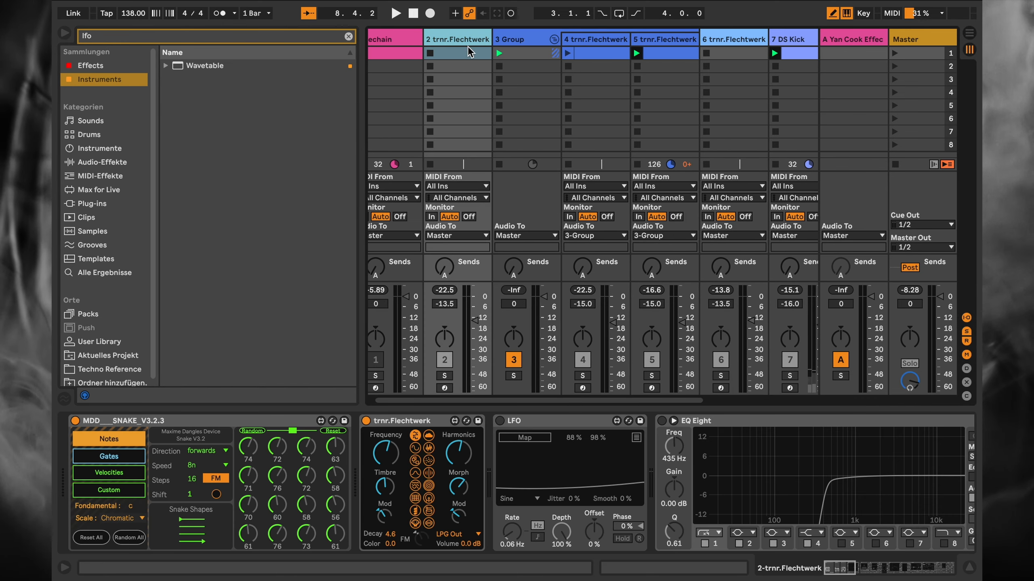
click(604, 41)
scroll(604, 42, right, 5)
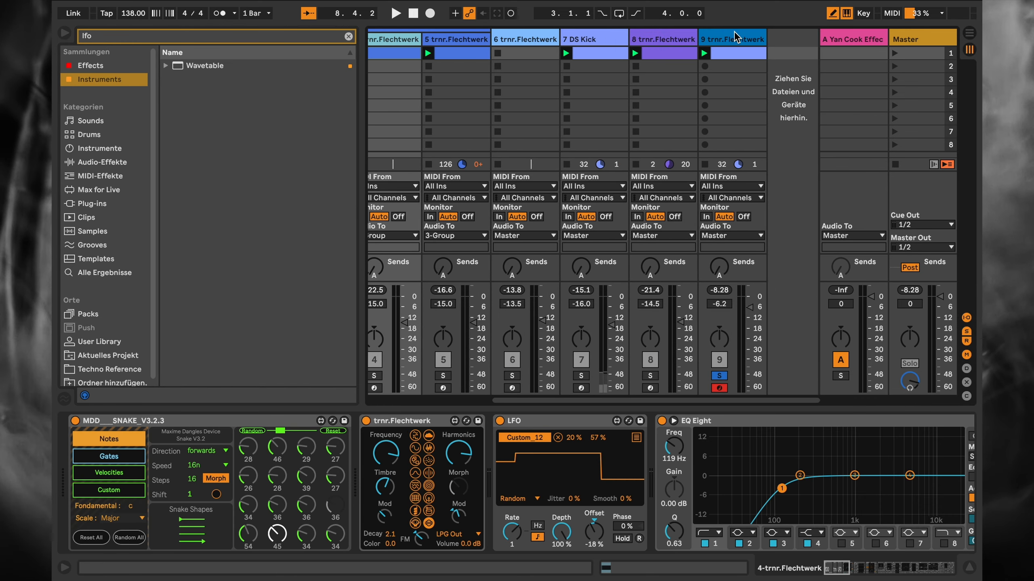
click(737, 39)
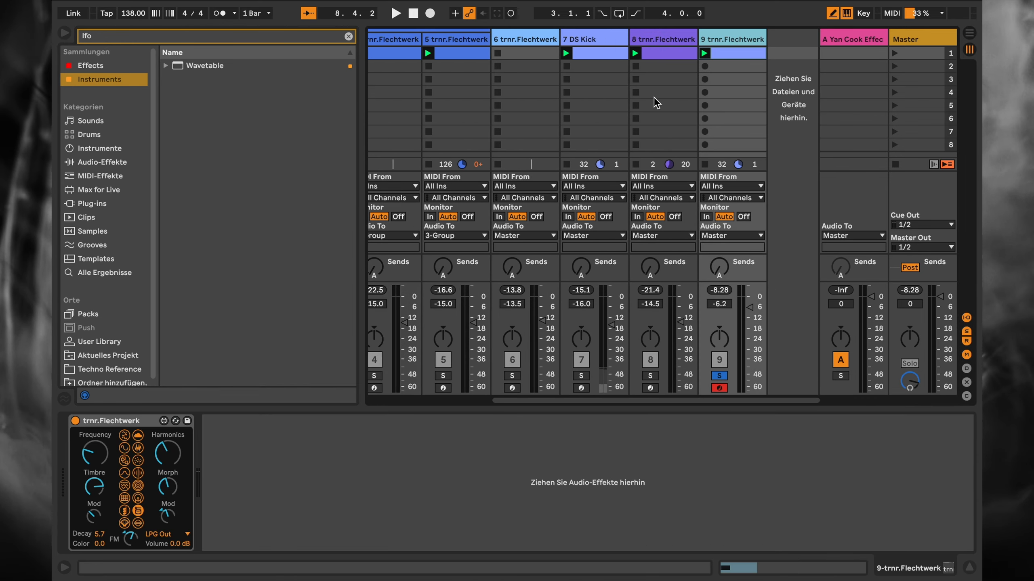
click(112, 64)
click(219, 65)
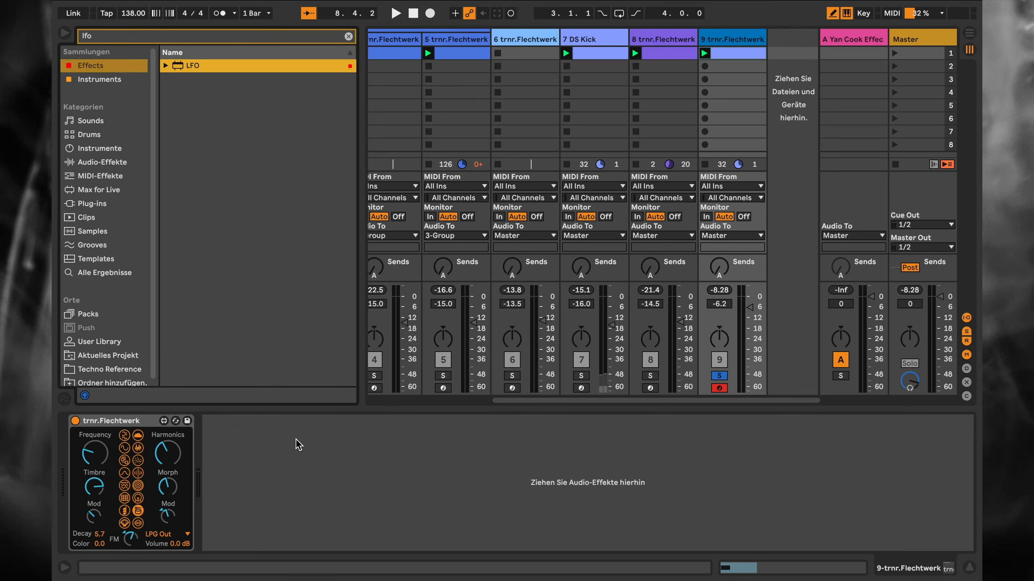
drag(191, 65, 278, 407)
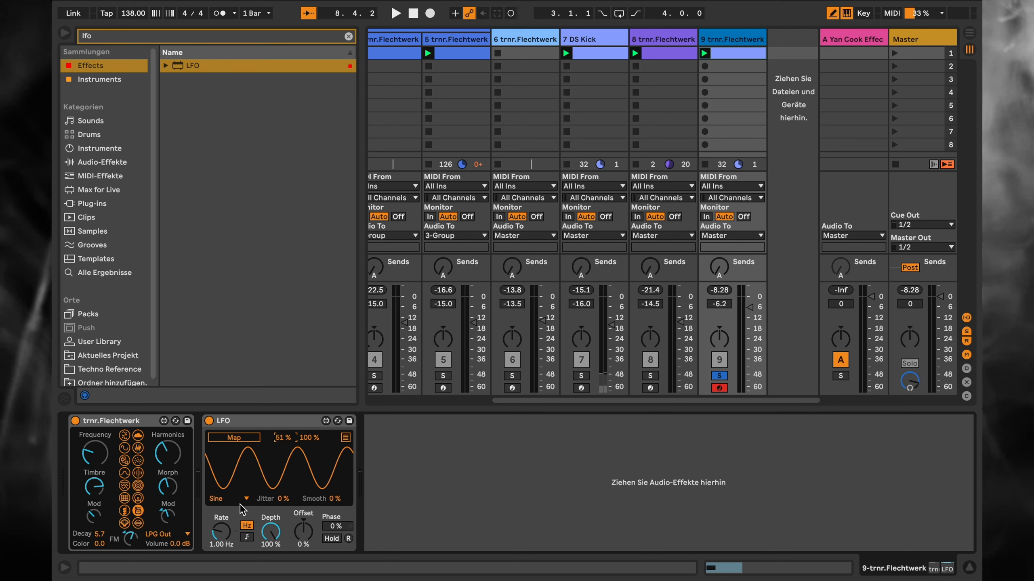
- Map the LFO to Flechtwerk's Morph, cap its range at 83% and slow its rate to 0.07 Hz
click(221, 532)
drag(221, 532, 221, 562)
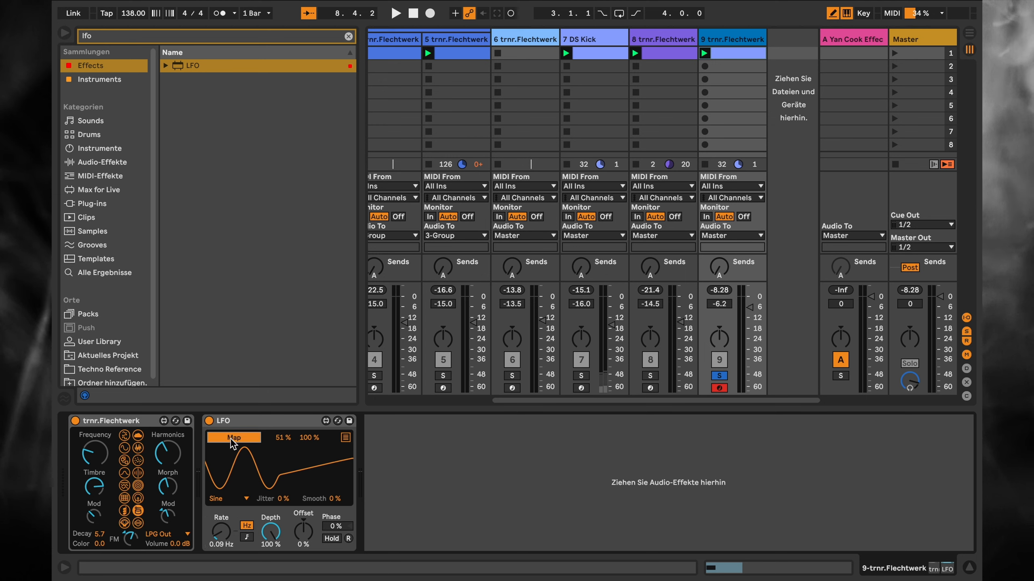
click(230, 438)
click(167, 491)
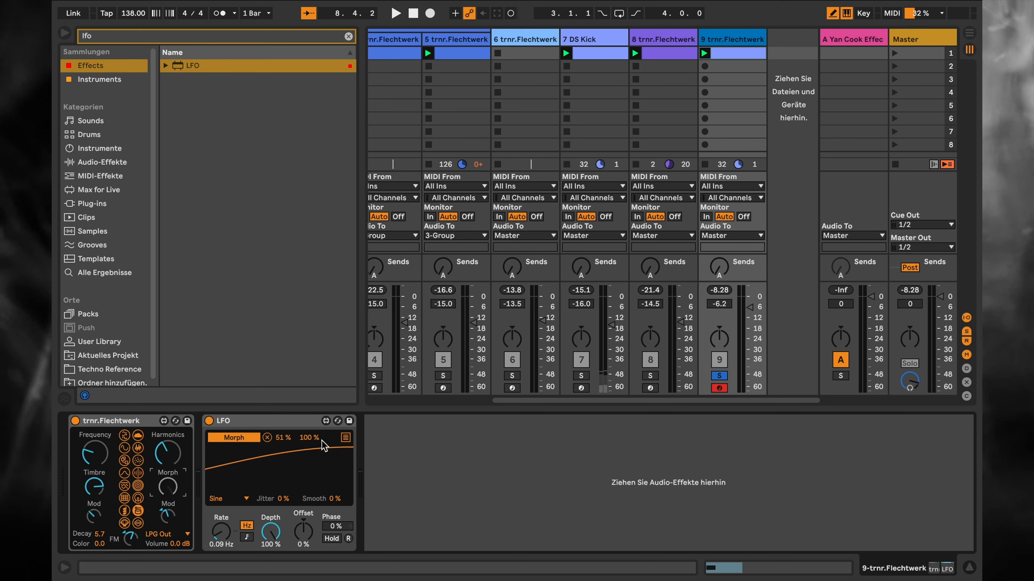
drag(310, 438, 310, 448)
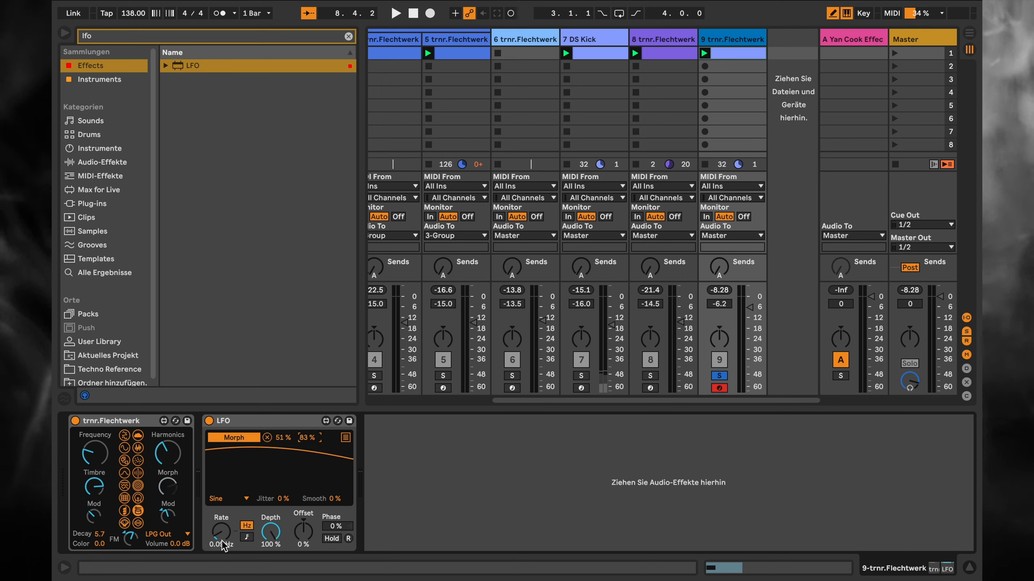
key(space)
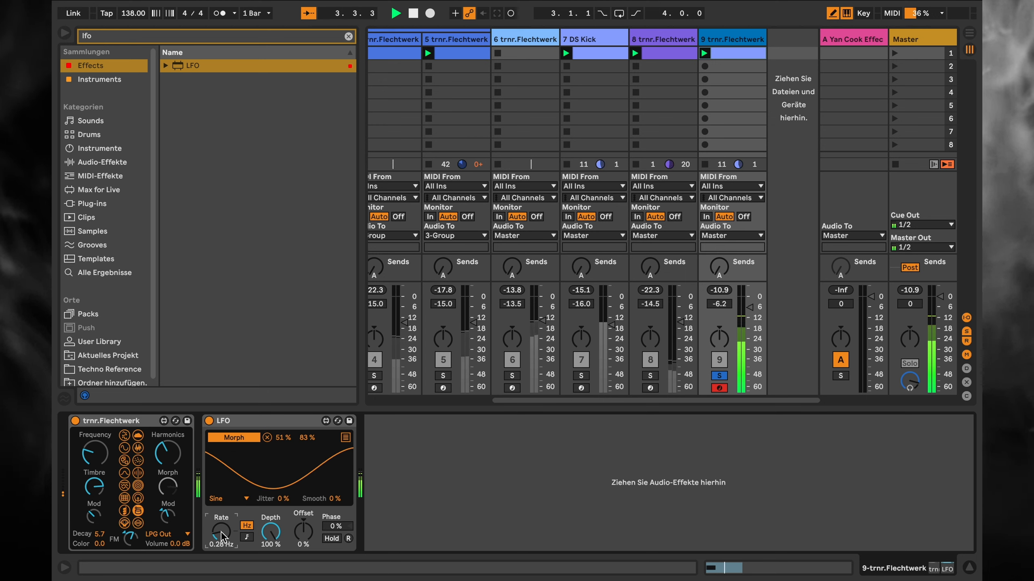
drag(222, 531, 221, 546)
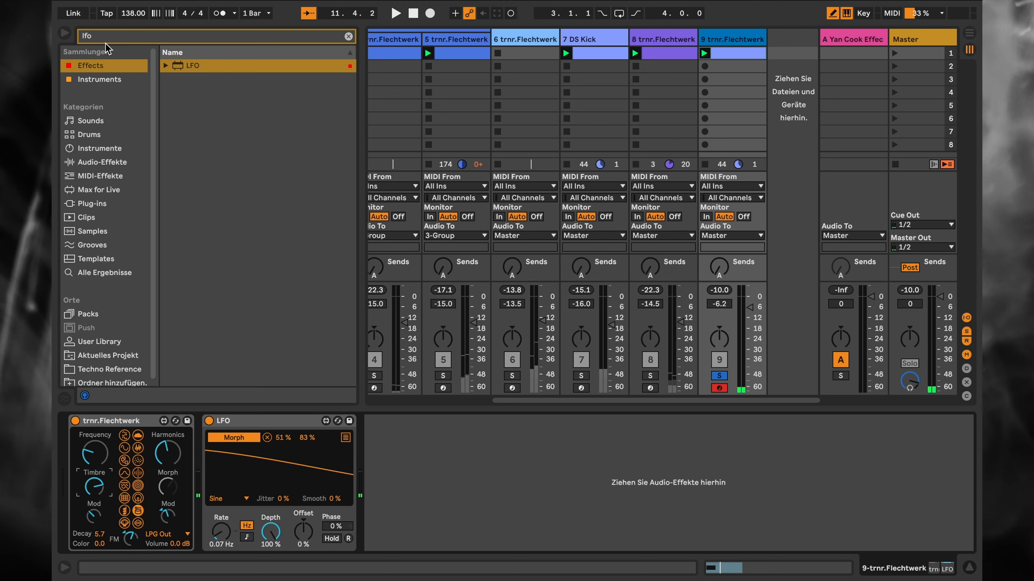
- Search the effects for "yan cook" and add Yan Cook Effect Chain.adg after the LFO on track 9
drag(103, 41, 51, 31)
scroll(595, 41, left, 5)
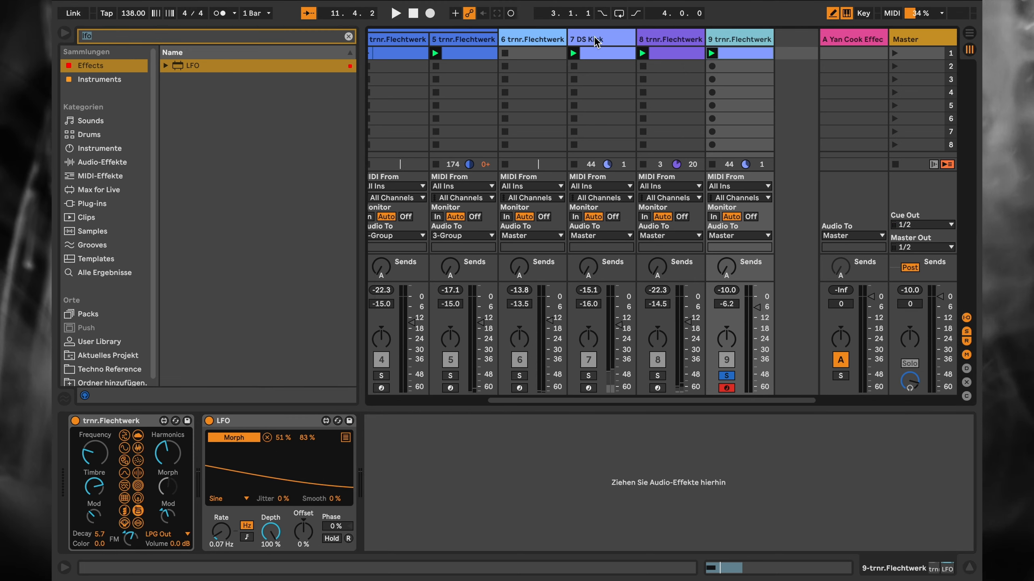
scroll(622, 171, right, 5)
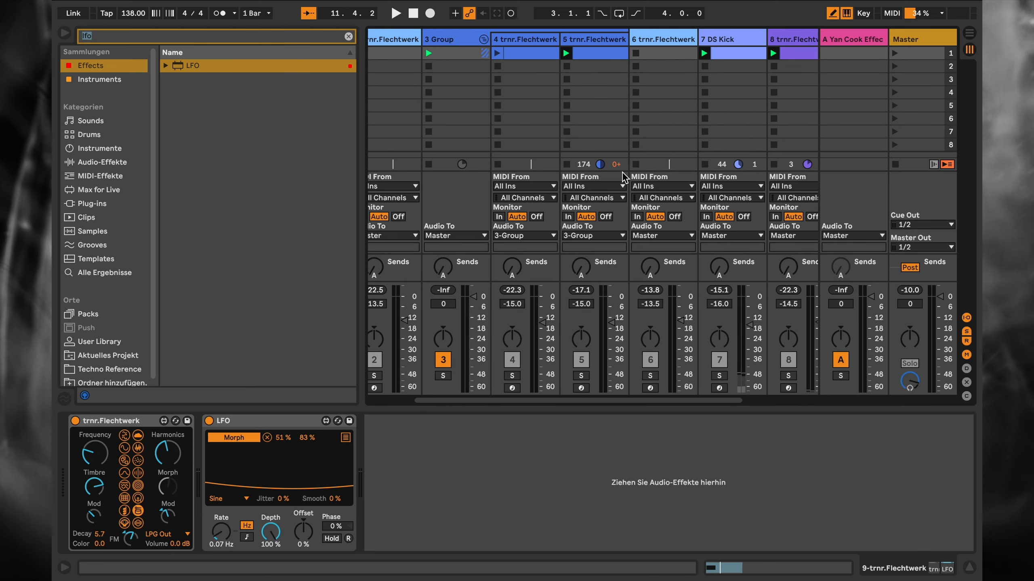
key(y)
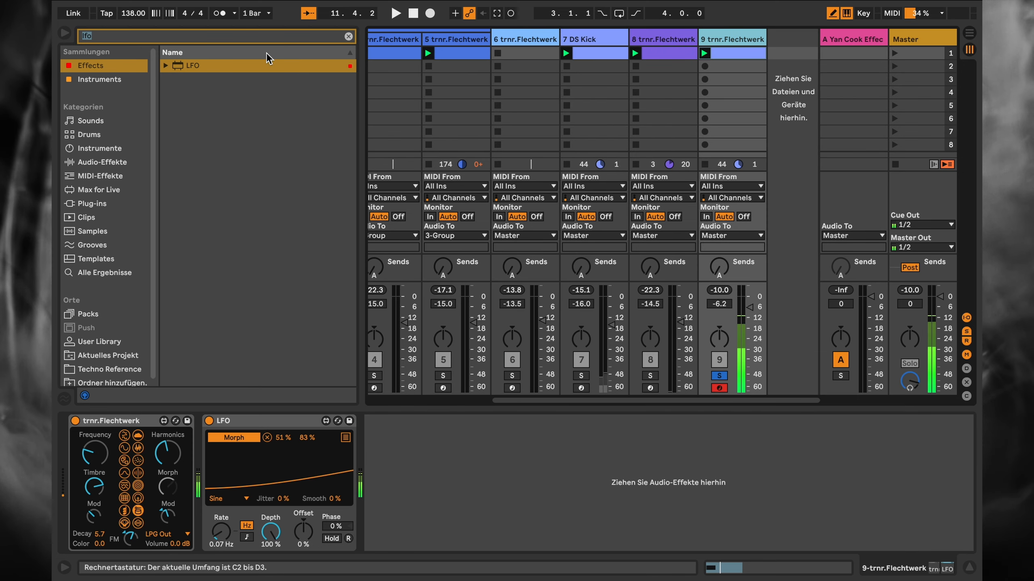
key(space)
key(space)
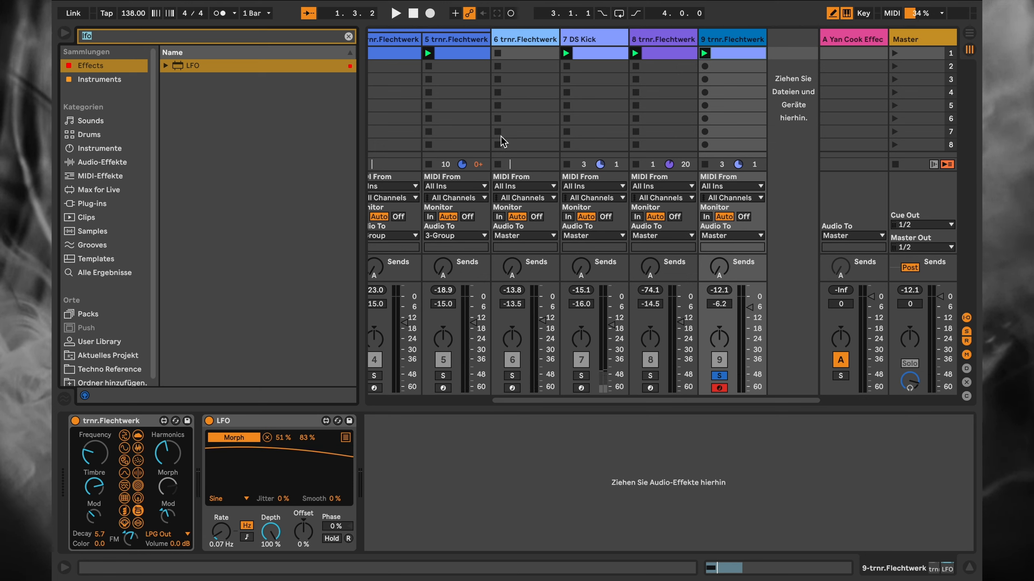
text(yan cook)
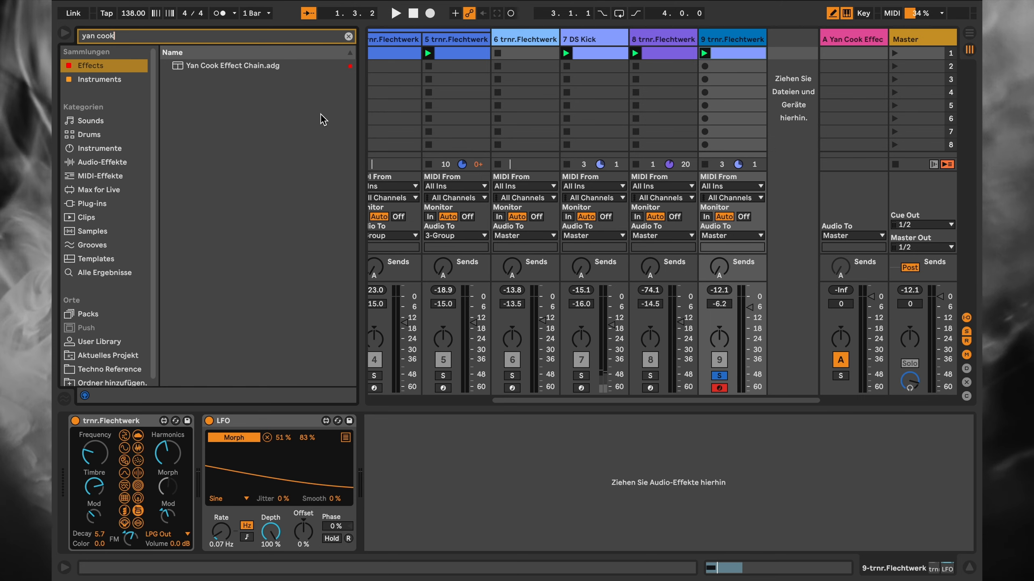
drag(223, 64, 474, 452)
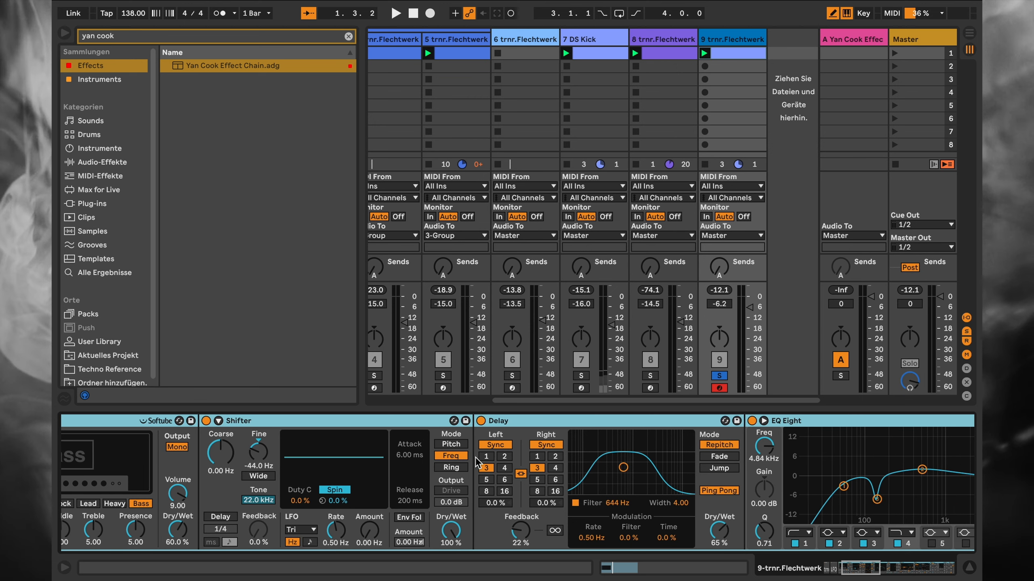
- Play the track and audition the effect chain with its Amp bypassed and re-enabled
click(620, 421)
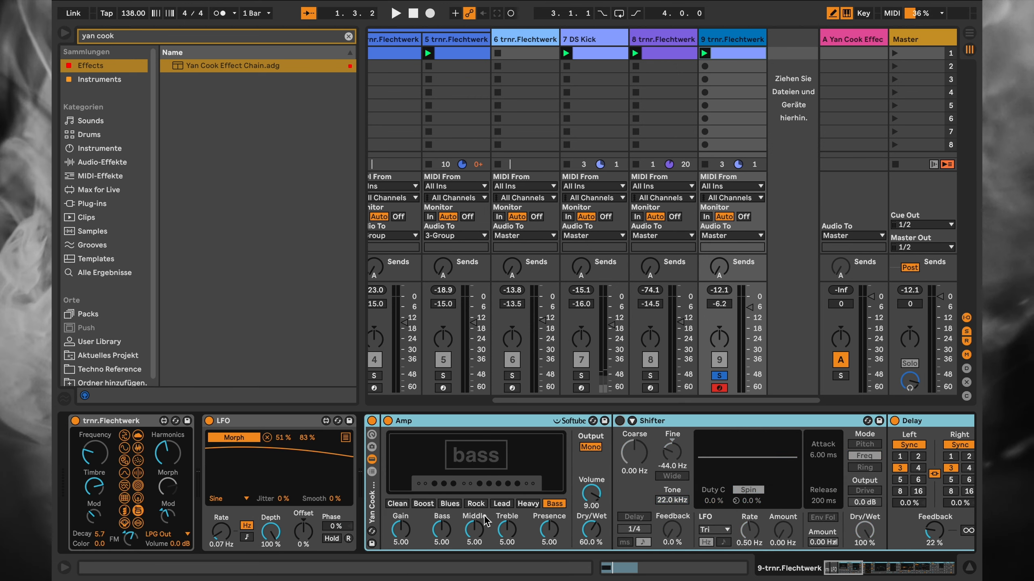
key(space)
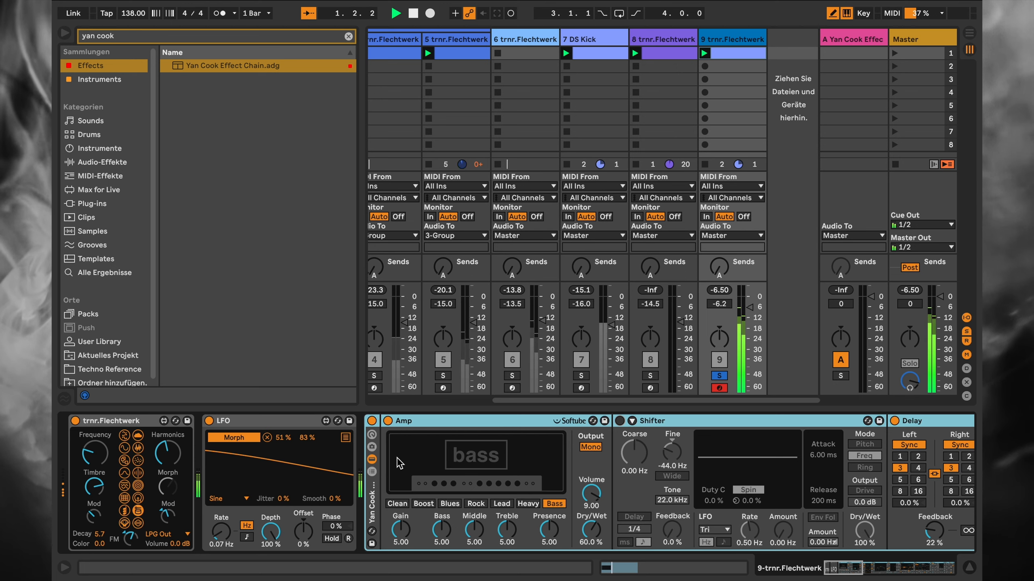
click(388, 422)
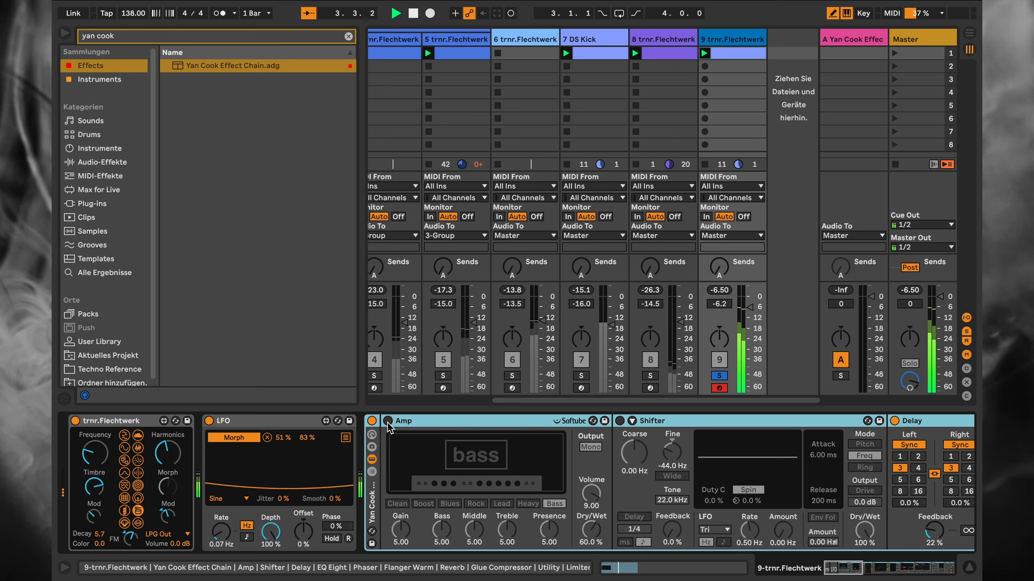
click(388, 422)
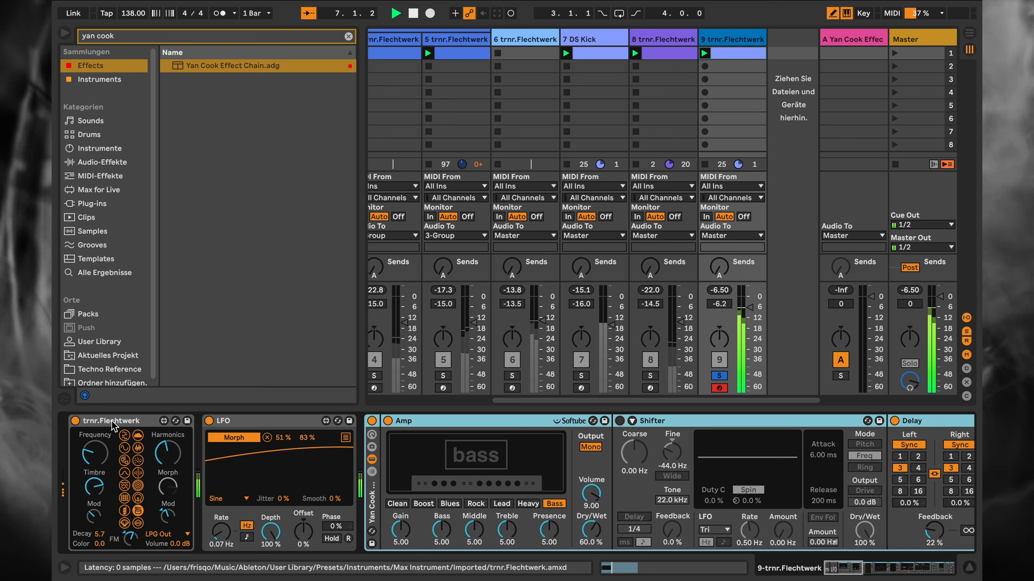
- Switch track 9's Flechtwerk to another synthesis model and remap the LFO from Morph to Harmonics
click(124, 448)
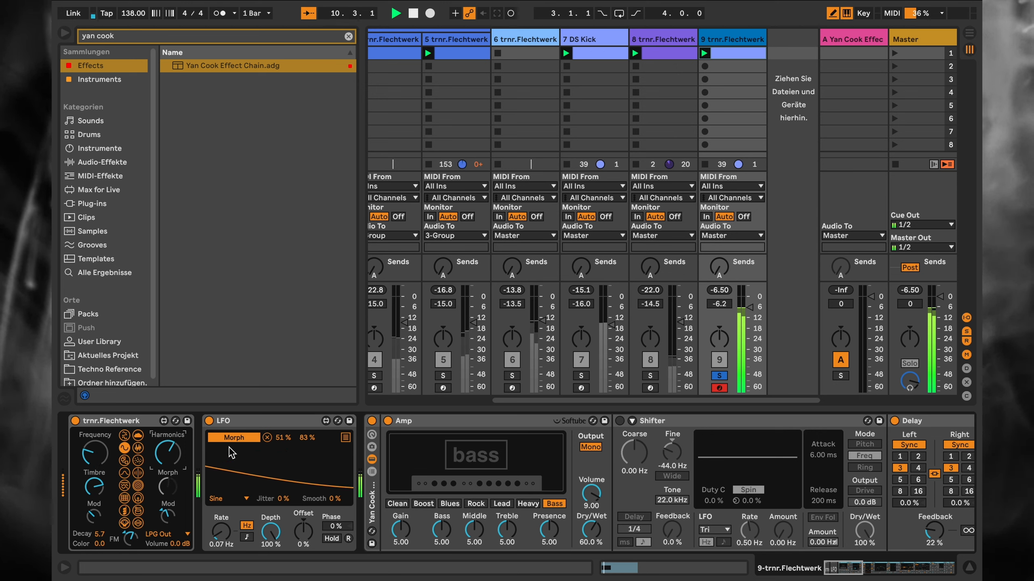
click(255, 439)
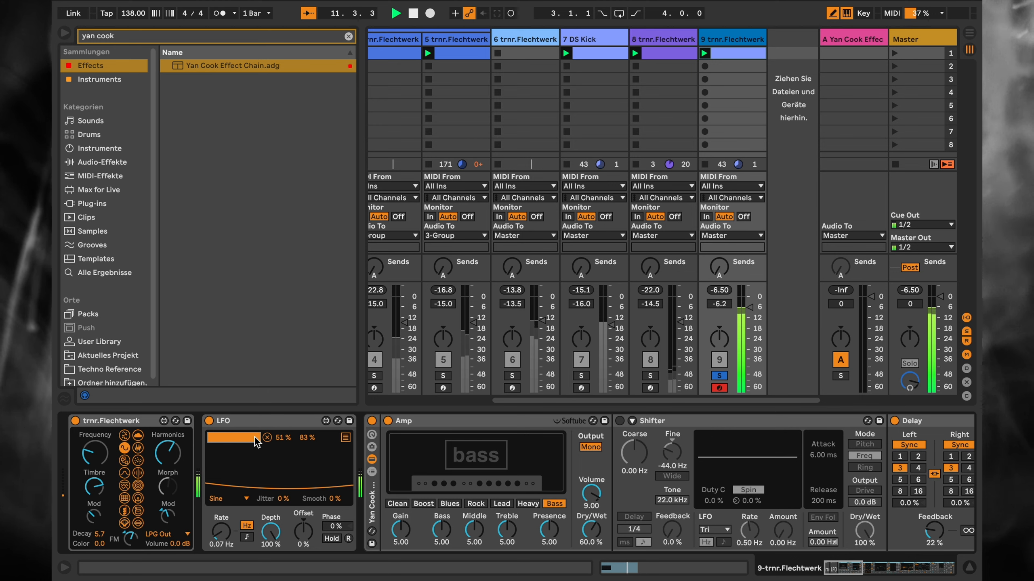
click(169, 452)
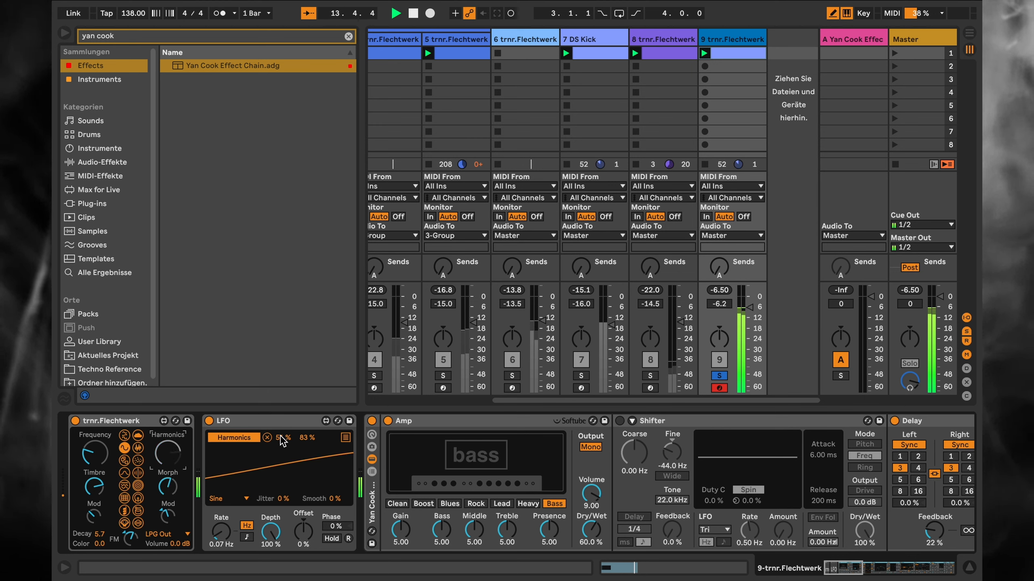
- Add a second LFO after the first with a Random waveform and a synced 1/16 rate, mapped to Flechtwerk's Morph
drag(124, 37, 71, 33)
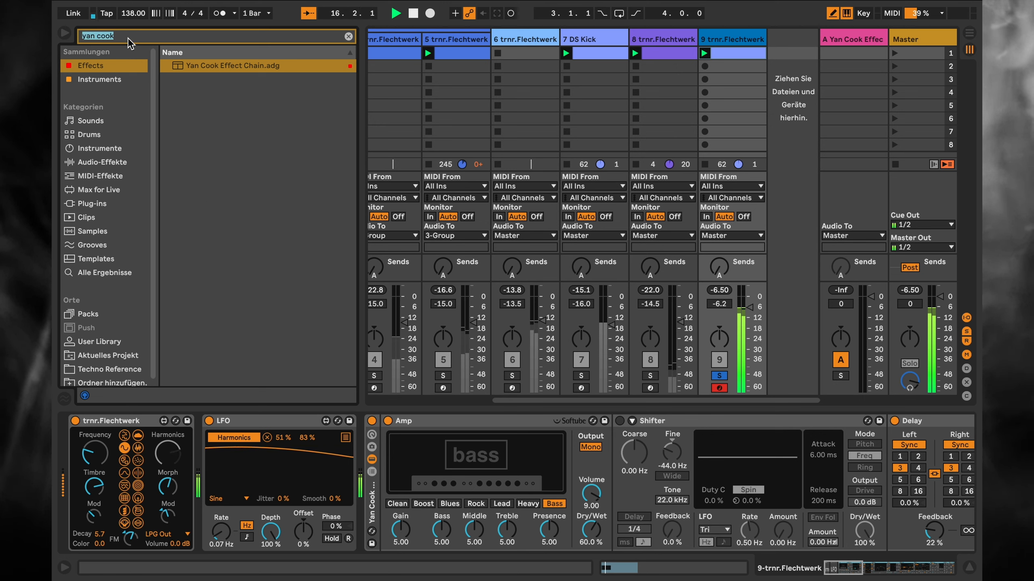
text(lfo)
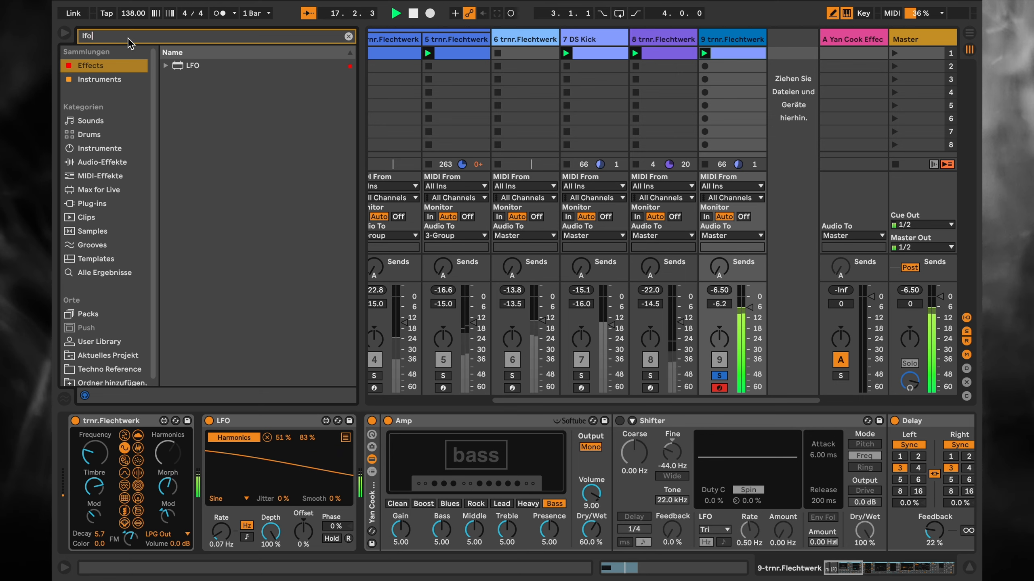
drag(196, 68, 367, 443)
click(384, 500)
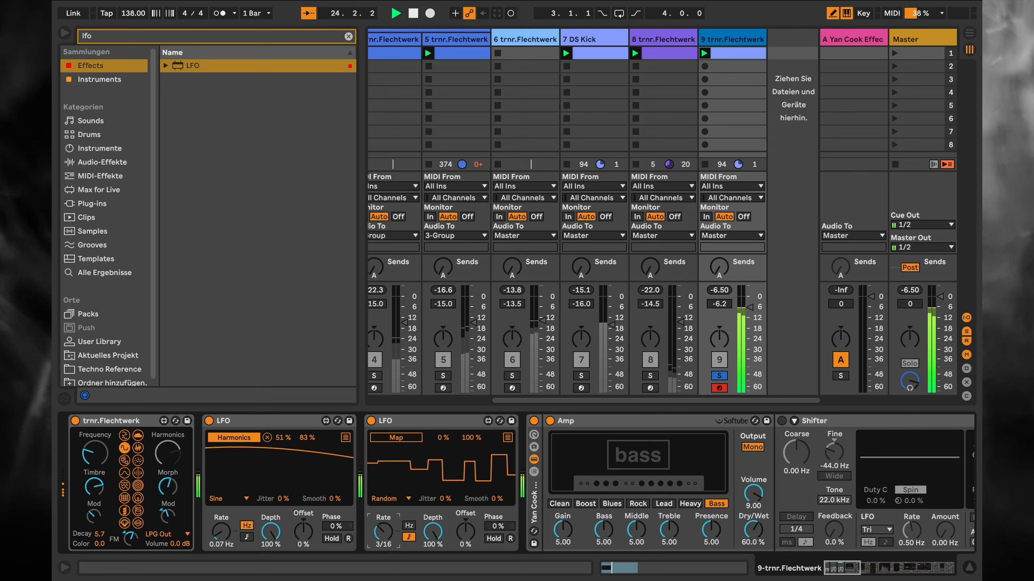
drag(383, 532, 382, 535)
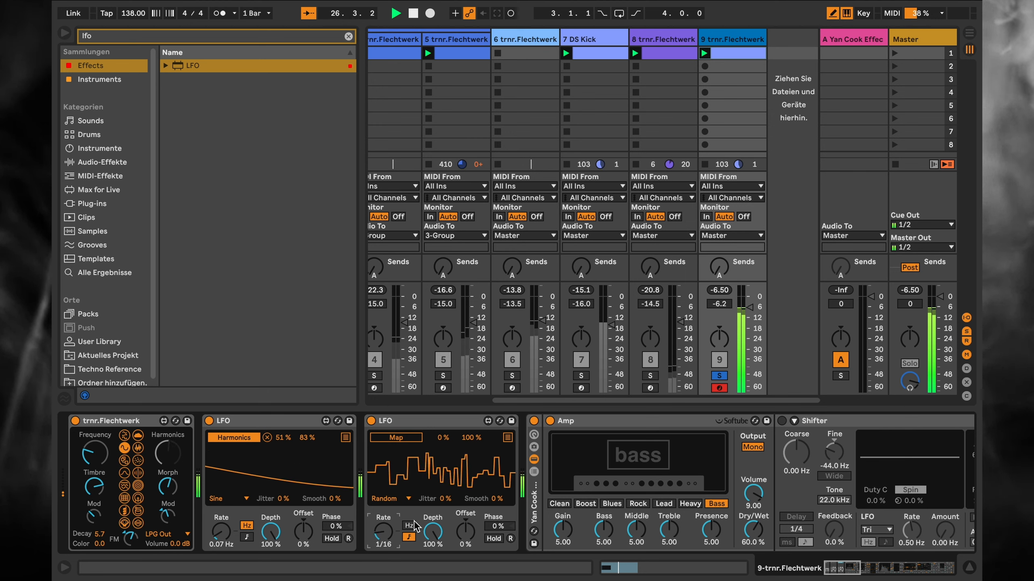
click(167, 487)
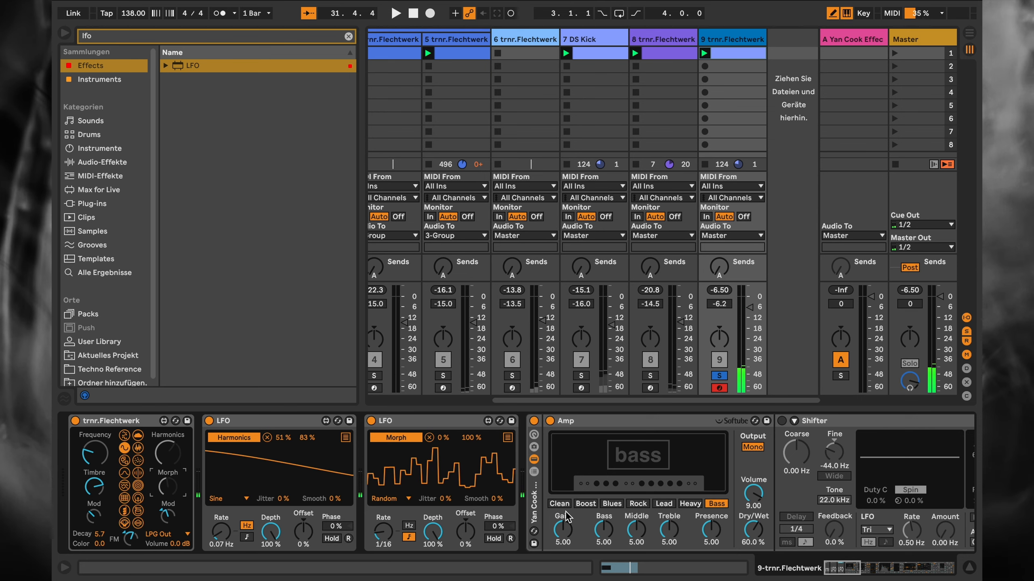
- Review track 9's device chain and display the devices of track 2
scroll(565, 511, right, 2)
scroll(416, 505, left, 2)
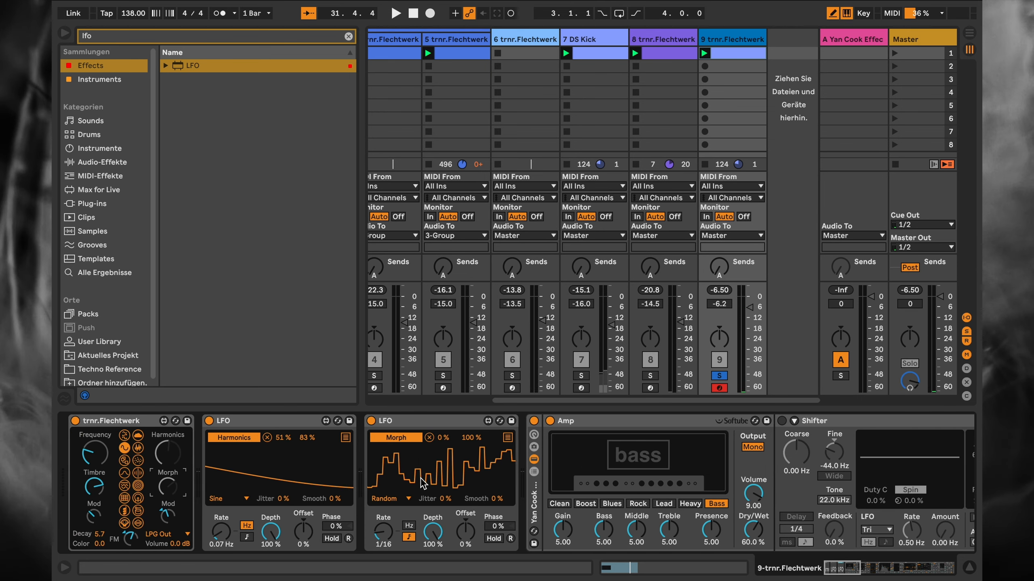
click(243, 422)
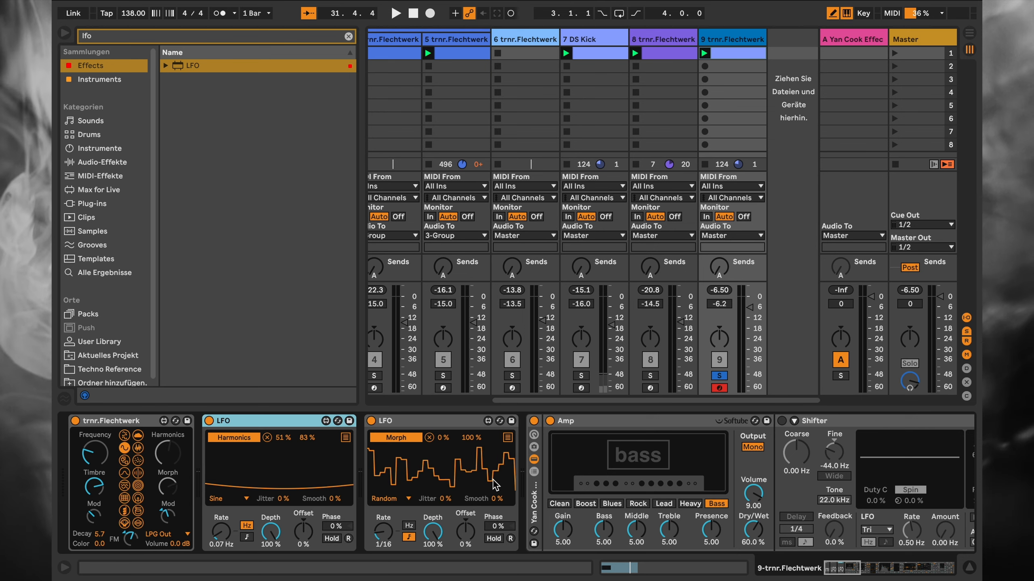
scroll(729, 495, right, 15)
scroll(730, 496, left, 15)
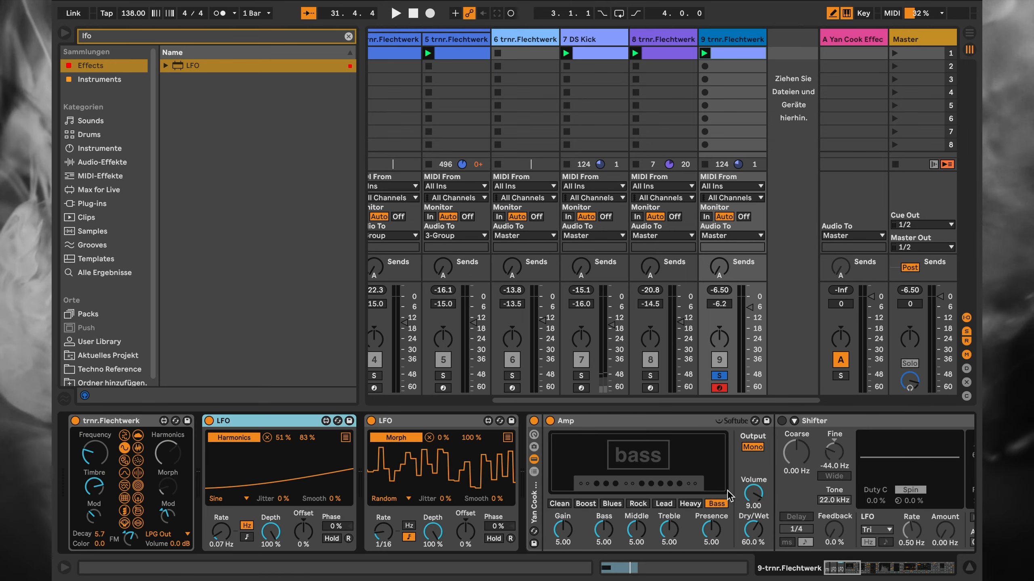
scroll(428, 134, left, 5)
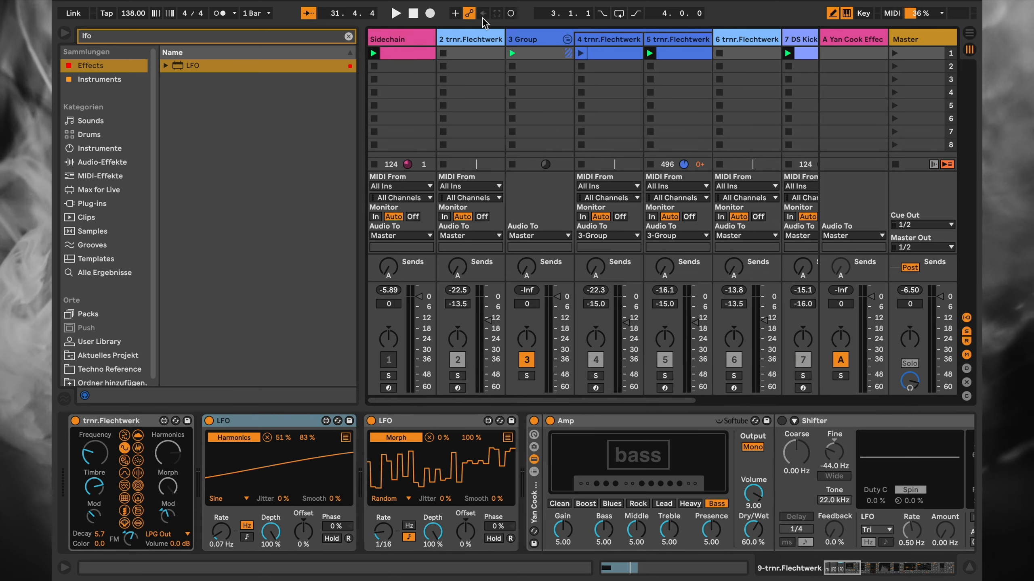
click(482, 42)
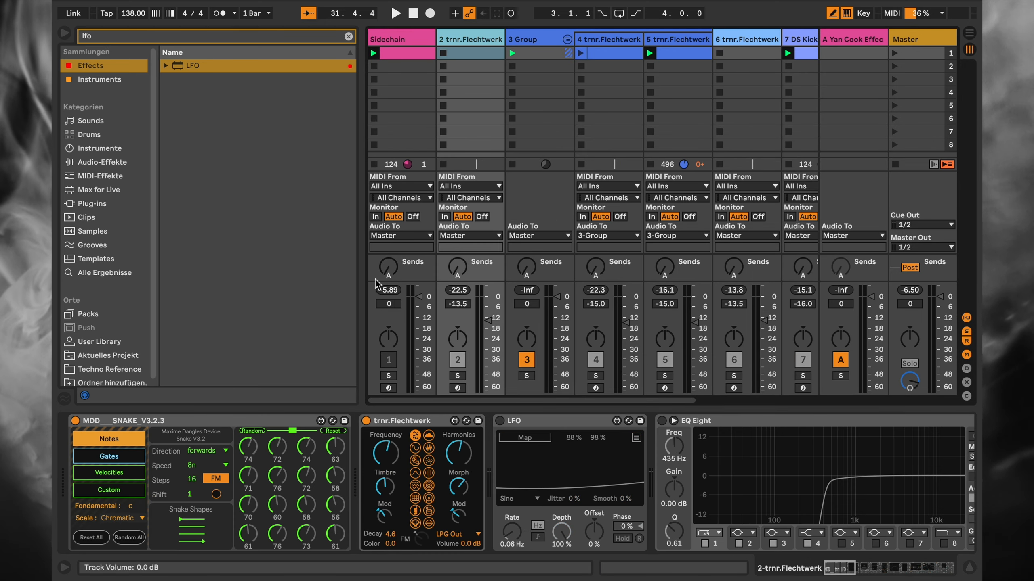
- Play track 2 soloed and switch on its LFO, EQ Eight and the effect rack that follows
scroll(783, 368, right, 5)
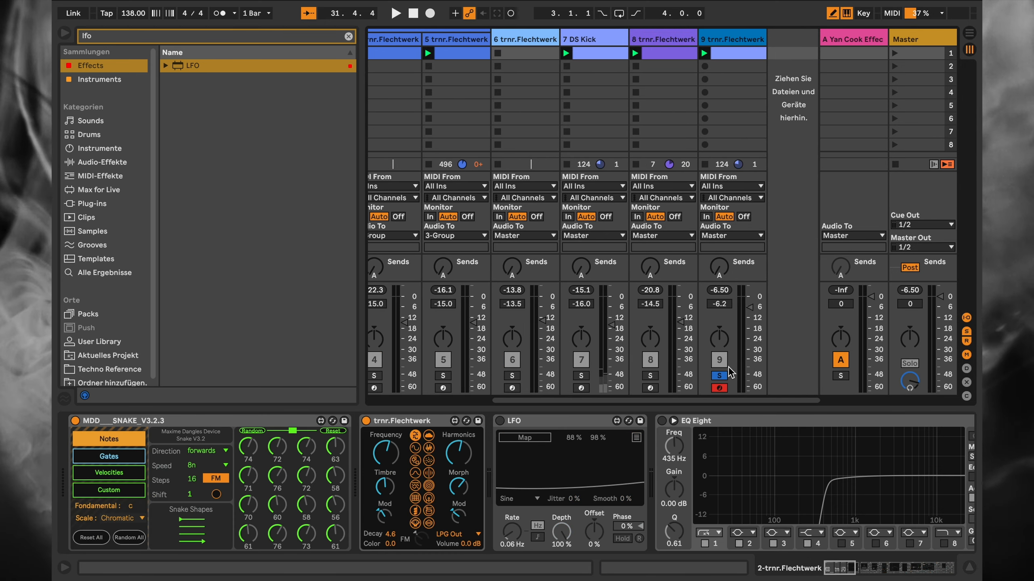
scroll(590, 379, left, 5)
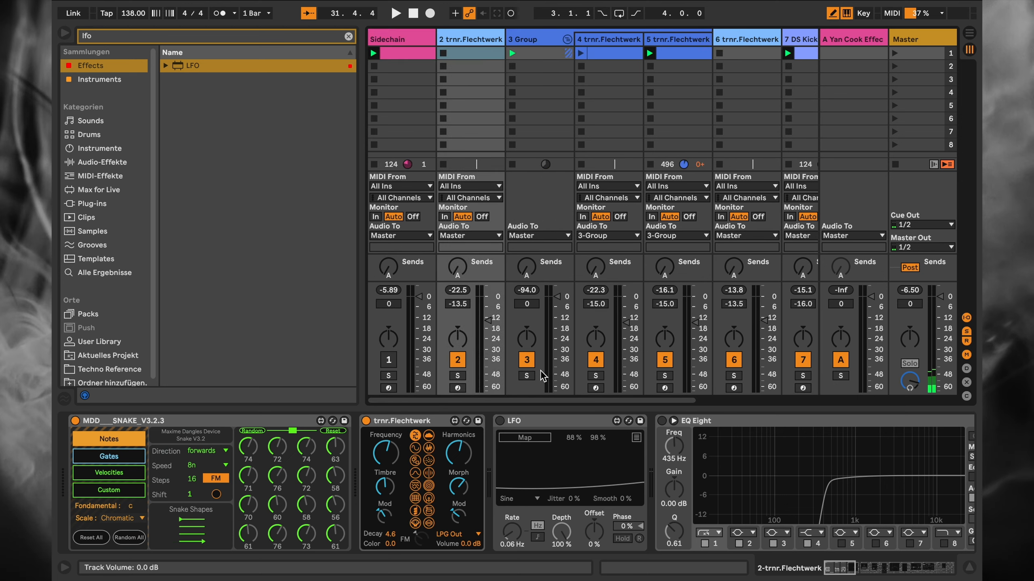
key(space)
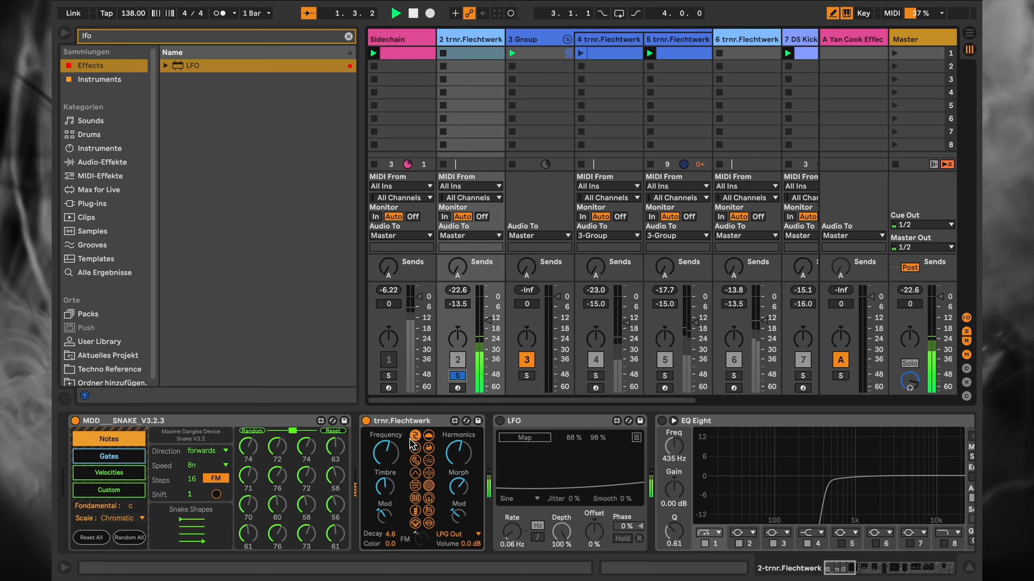
click(500, 421)
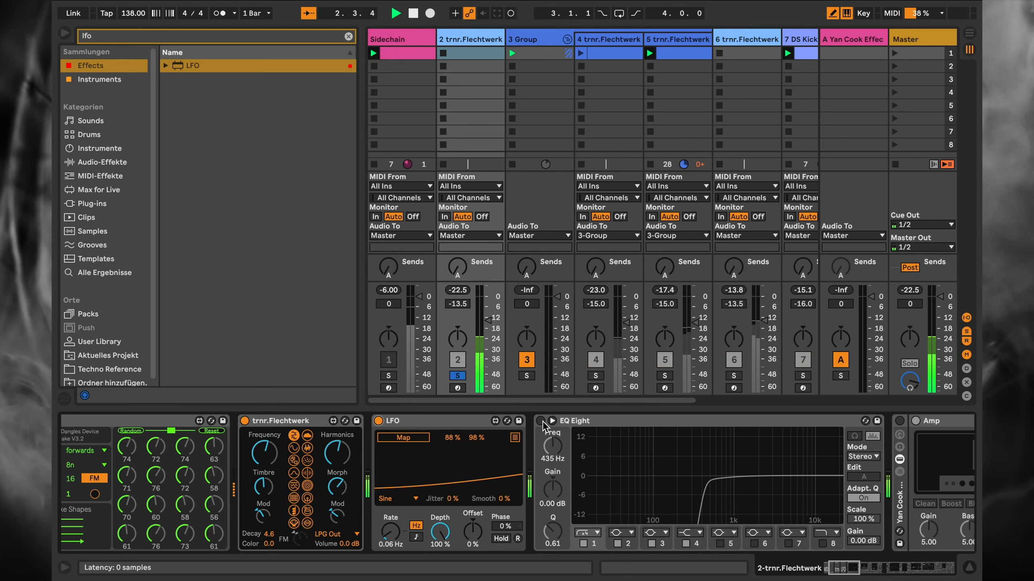
click(541, 421)
scroll(543, 422, right, 4)
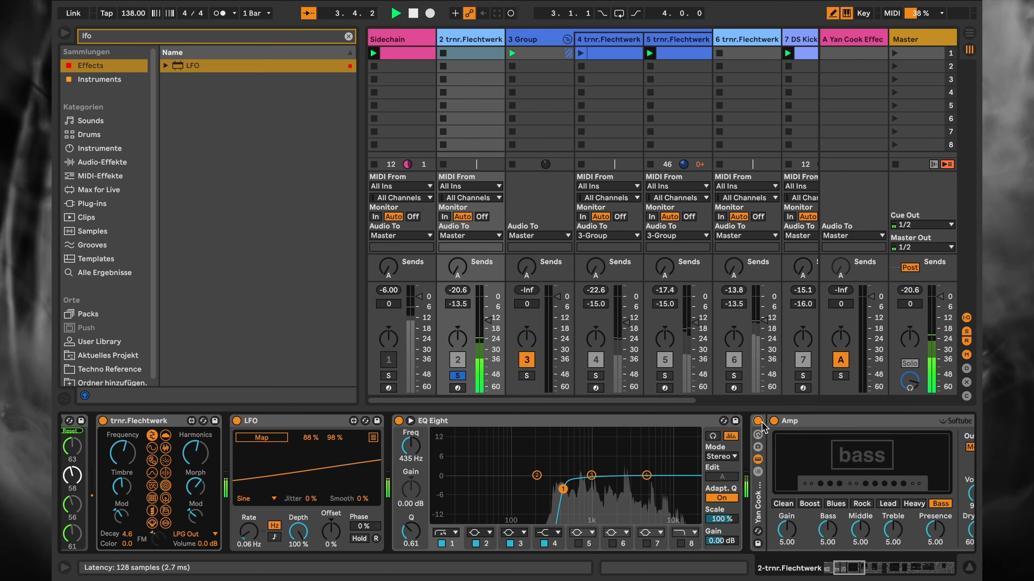
- Examine the rest of track 2's effect chain up to the Limiter while it plays, and return to the start of the chain
scroll(602, 446, right, 10)
scroll(604, 447, right, 10)
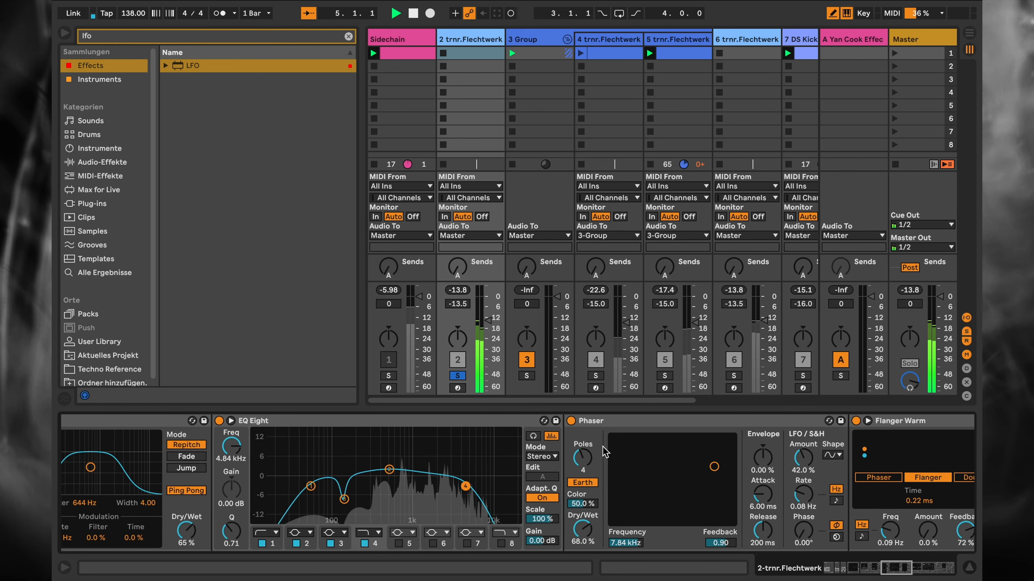
scroll(603, 452, right, 10)
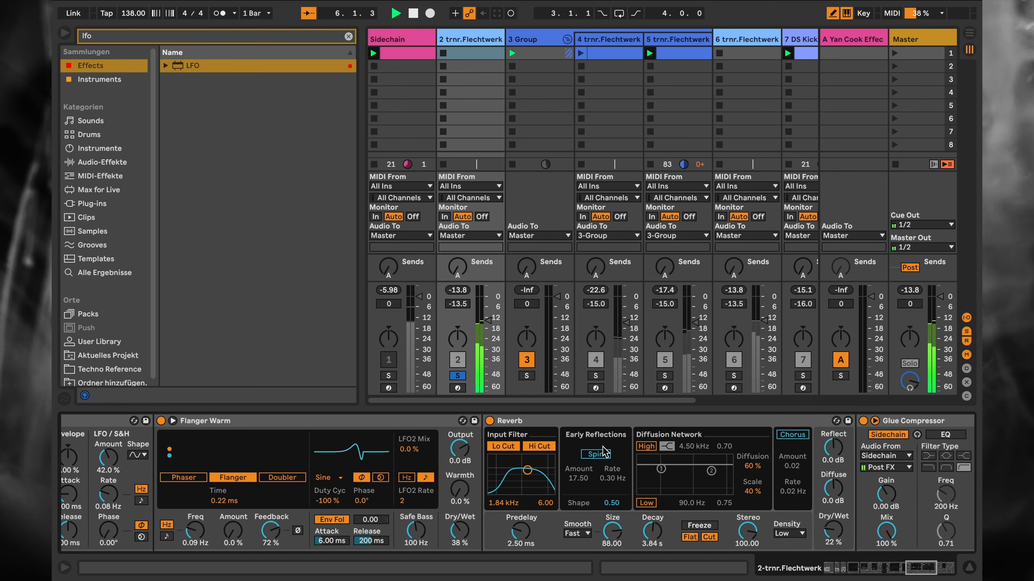
scroll(603, 448, right, 2)
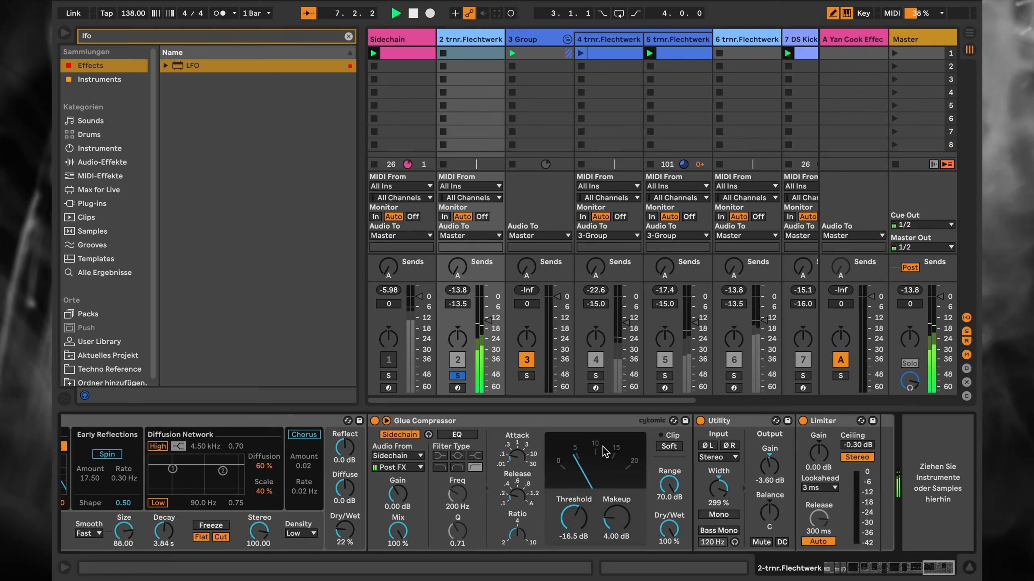
scroll(602, 448, left, 8)
scroll(604, 447, left, 8)
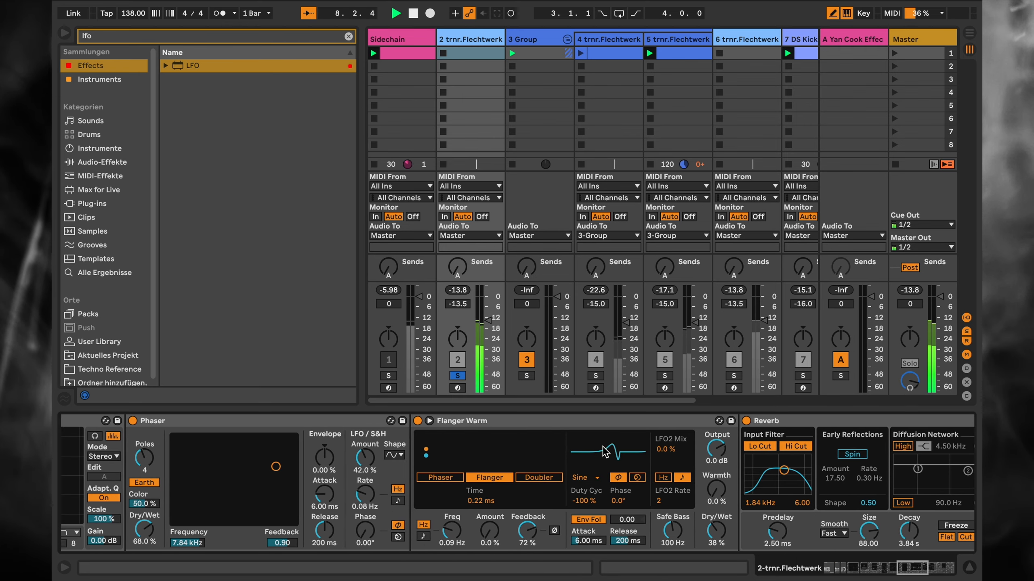
scroll(639, 463, left, 8)
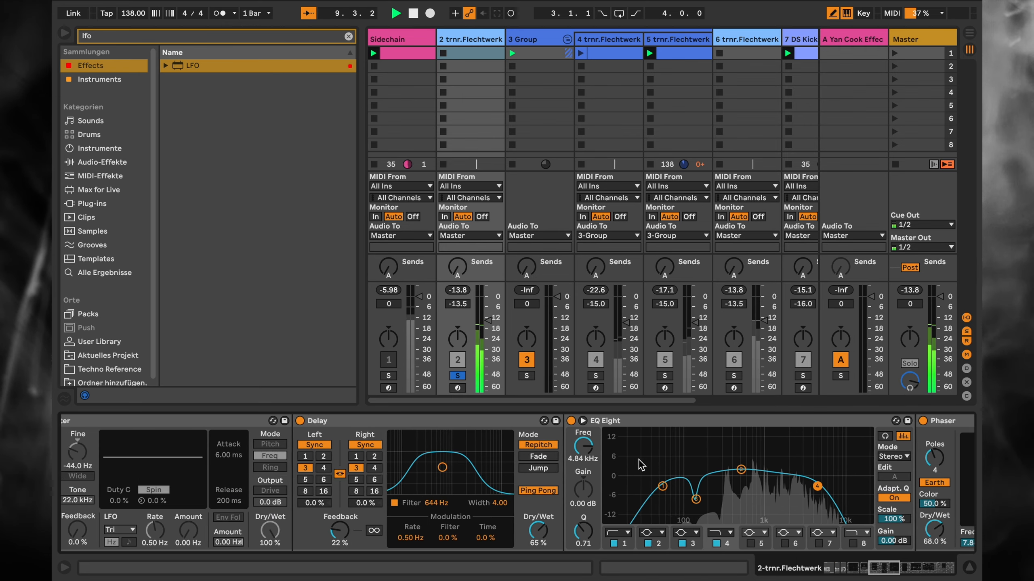
scroll(638, 463, left, 15)
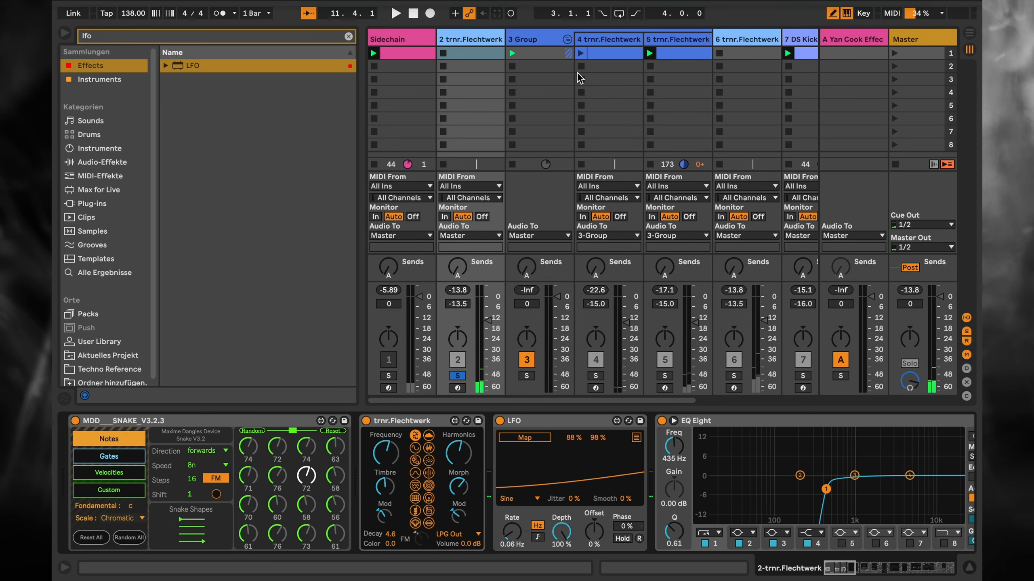
- Display the devices of track 4 in the 3 Group, solo the track and play it
click(568, 43)
click(617, 43)
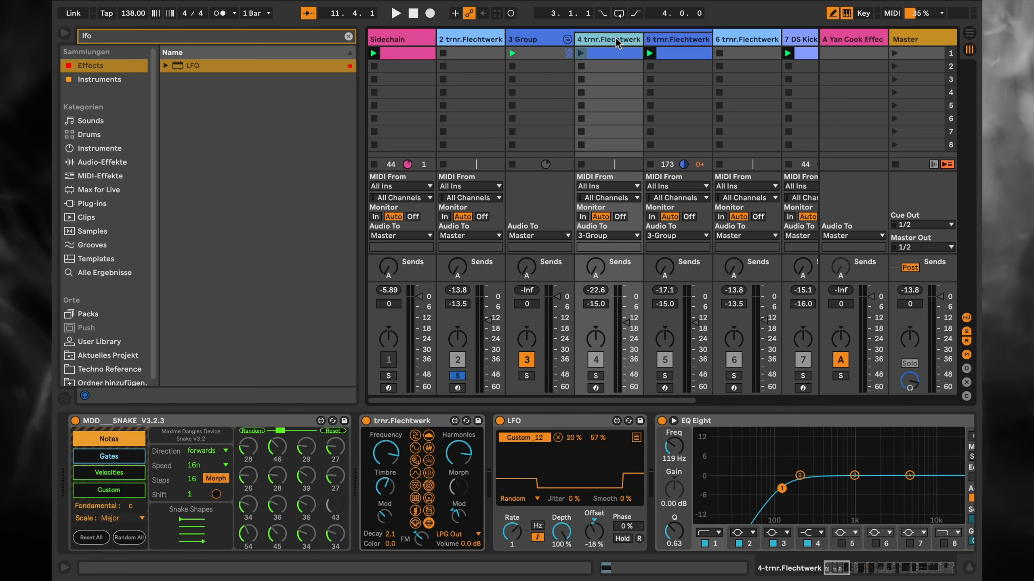
click(596, 376)
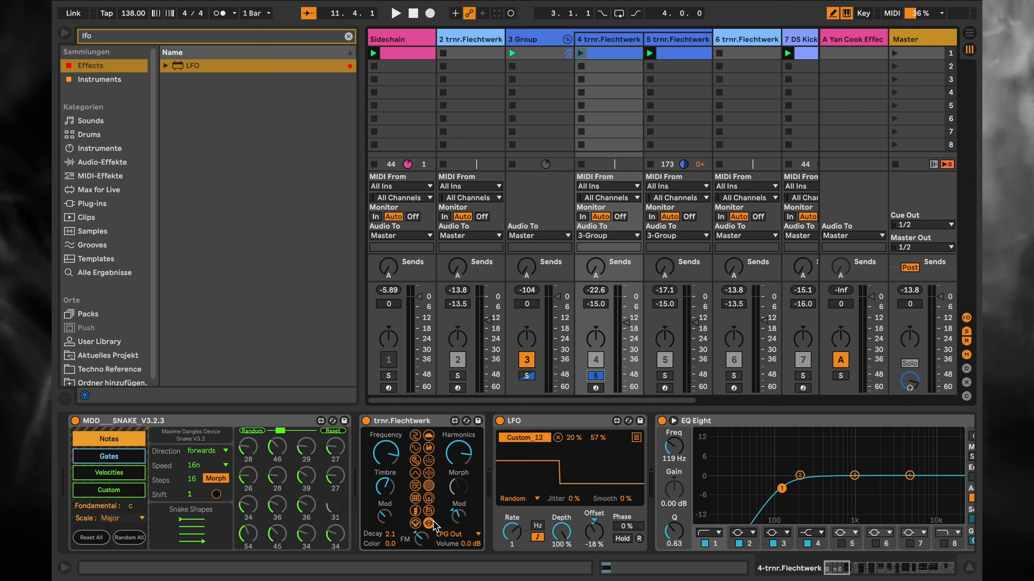
key(space)
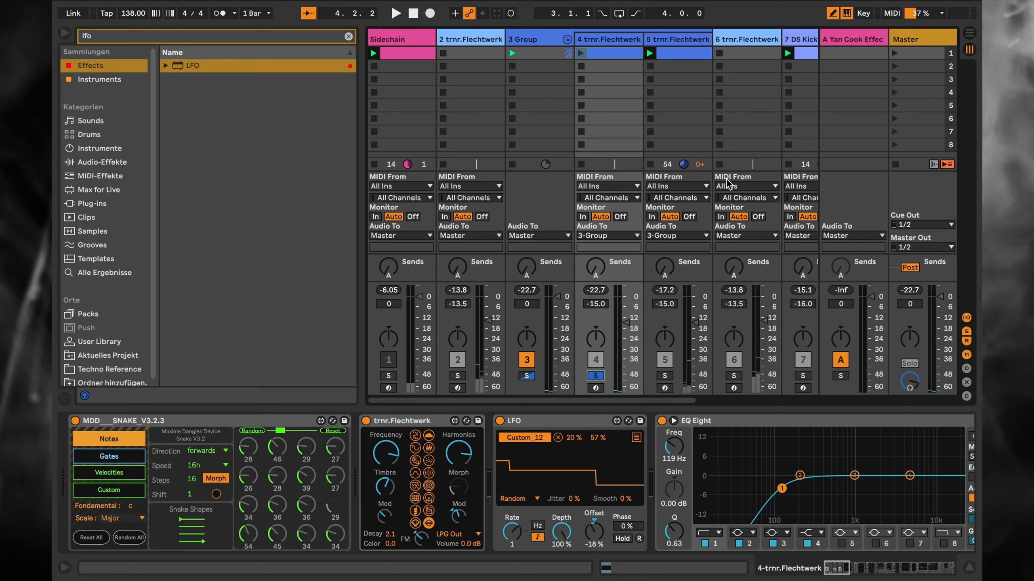
- Display track 9's devices for comparison and return to track 4's device chain
scroll(728, 184, right, 3)
click(743, 39)
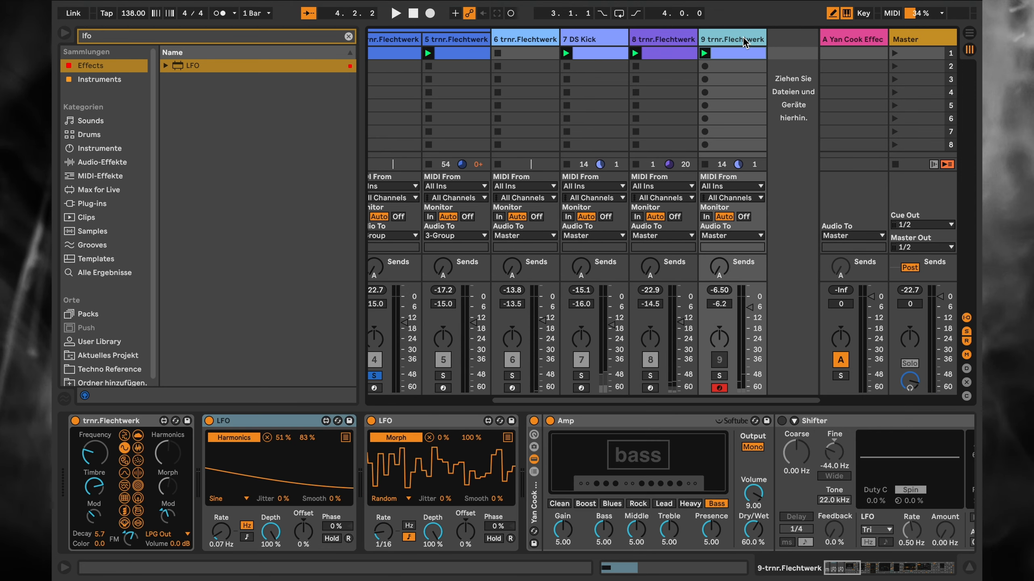
scroll(561, 105, left, 3)
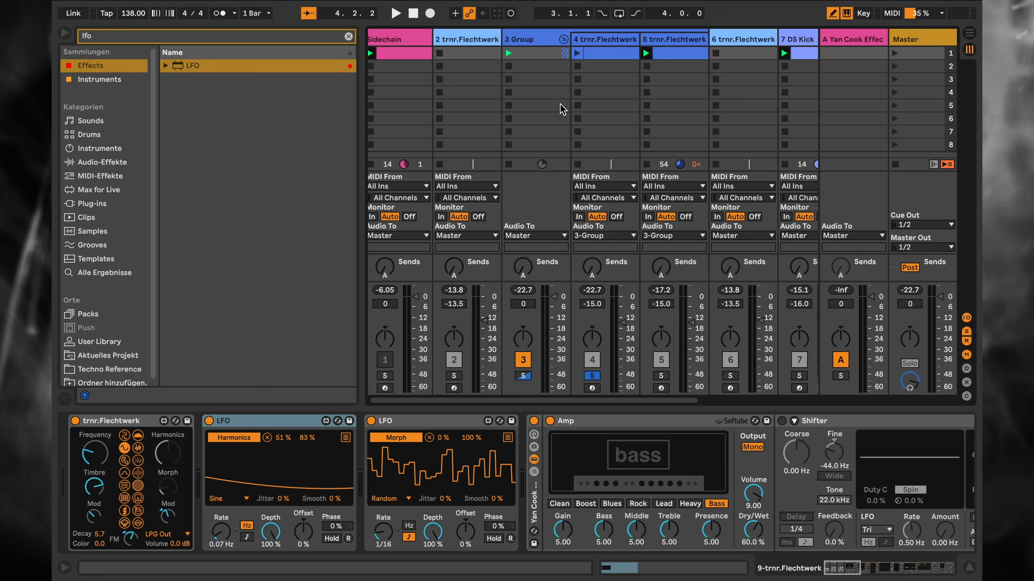
click(608, 41)
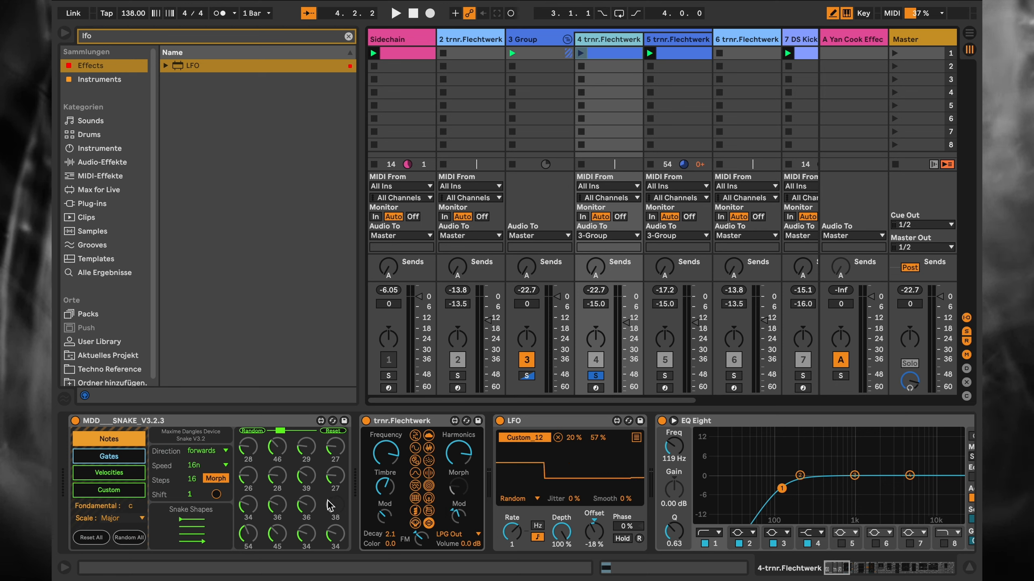
- Show the Custom lane of track 4's MDD Snake sequencer and play the track
click(269, 433)
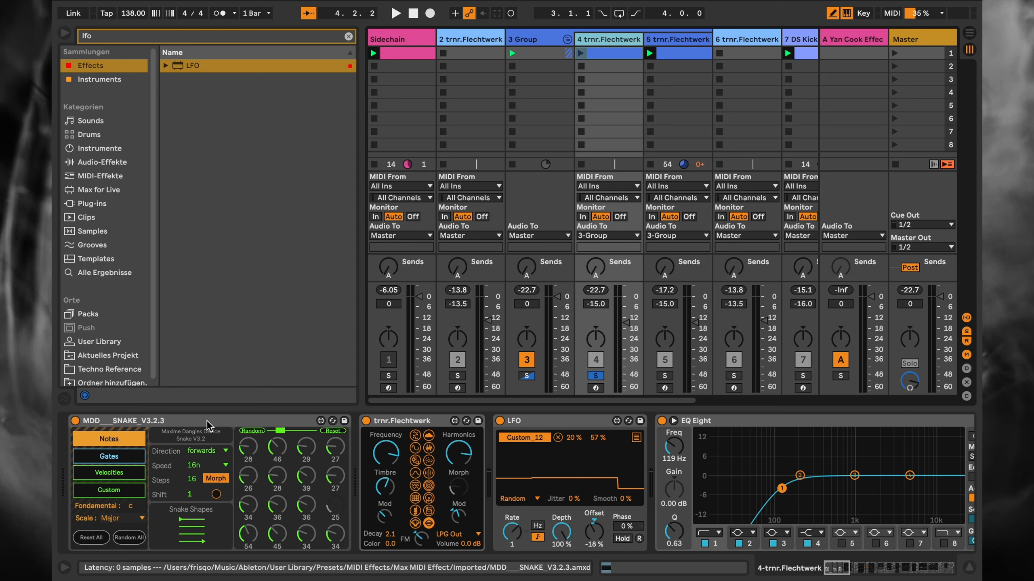
click(118, 490)
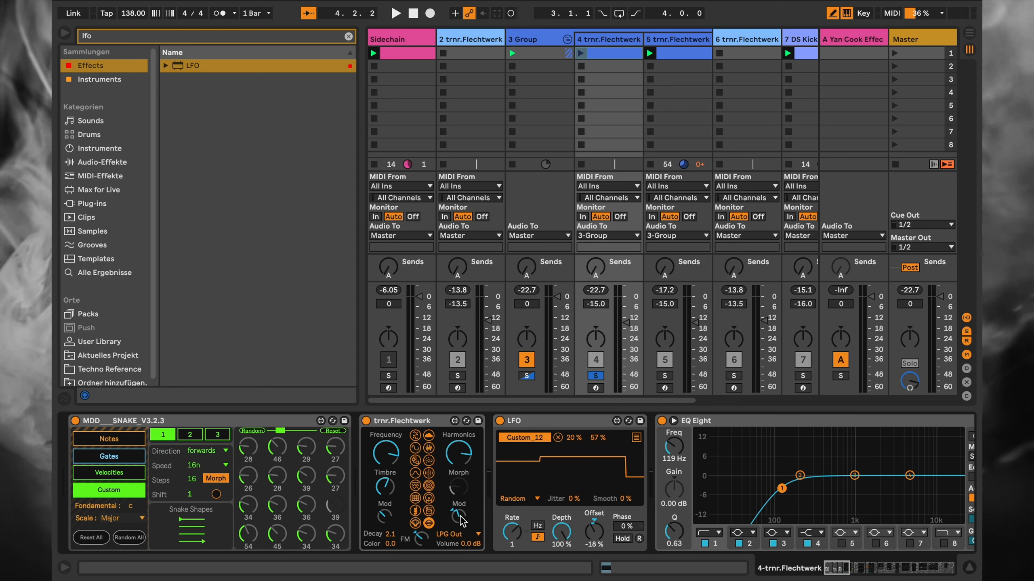
key(space)
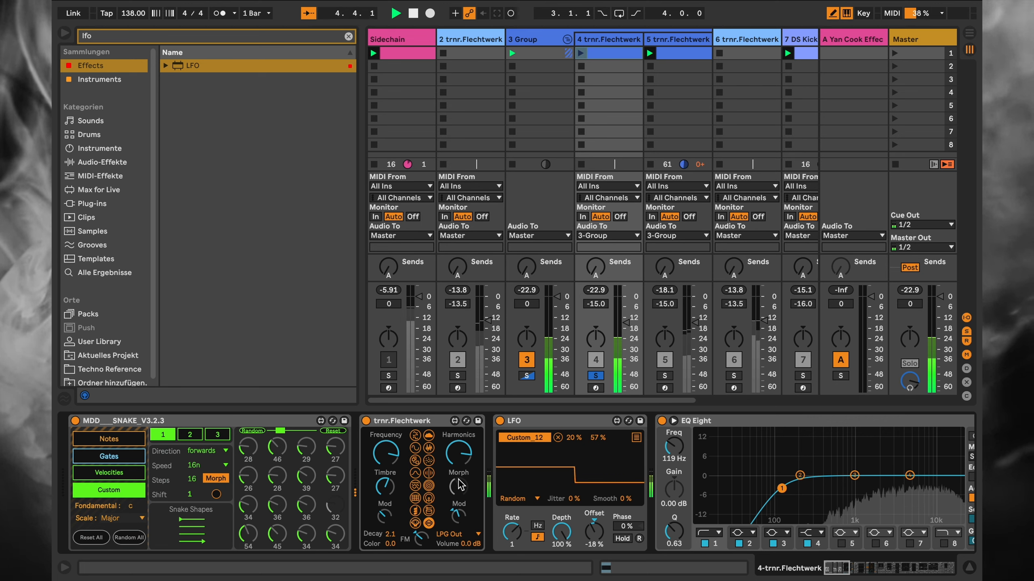
- Solo track 5 instead of track 4 and display its devices
click(665, 376)
click(690, 41)
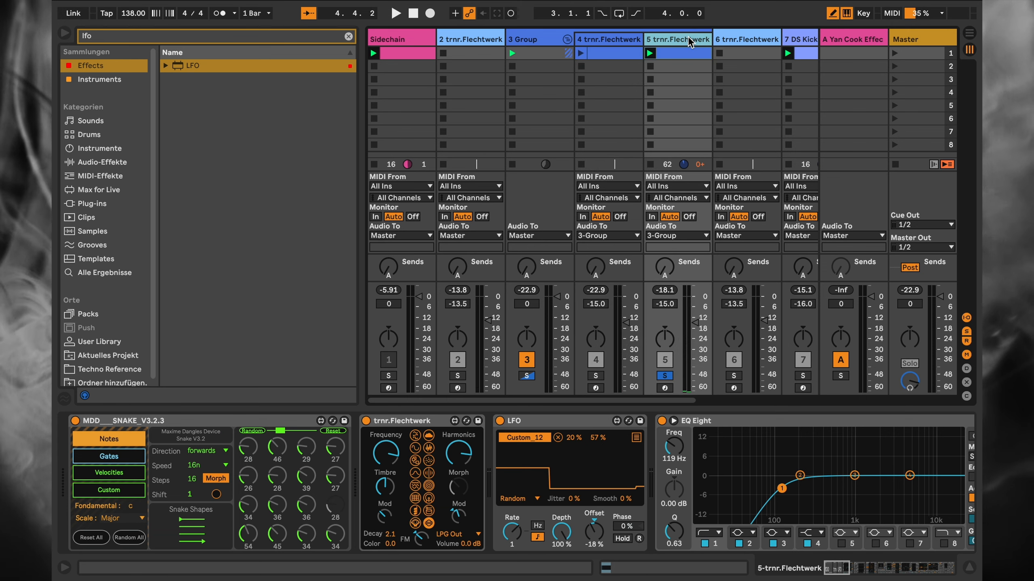
click(623, 41)
click(686, 42)
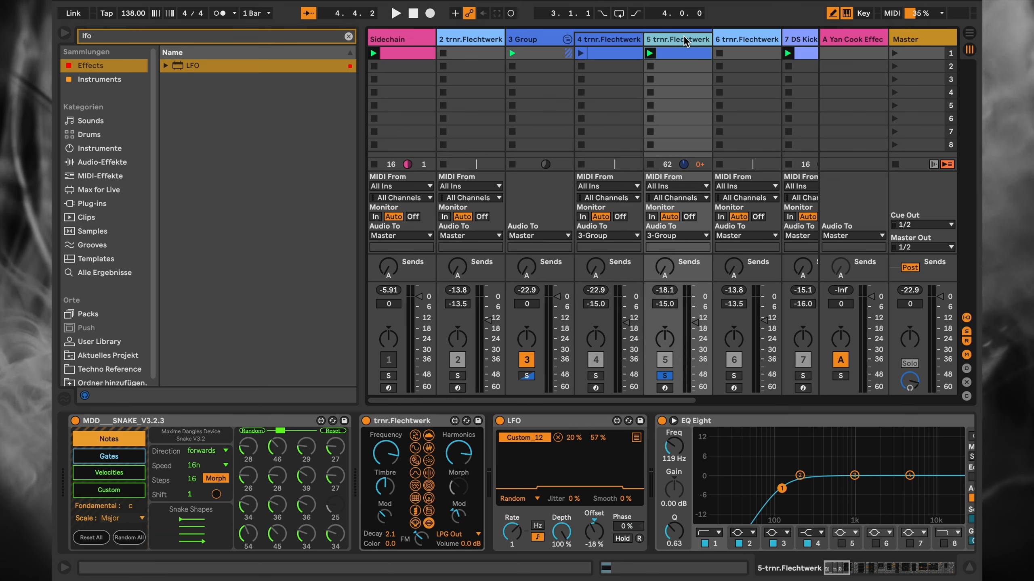
- Examine track 5's effects from EQ Eight and Compressor through the echo, Amp, Shifter and Delay
scroll(668, 446, down, 10)
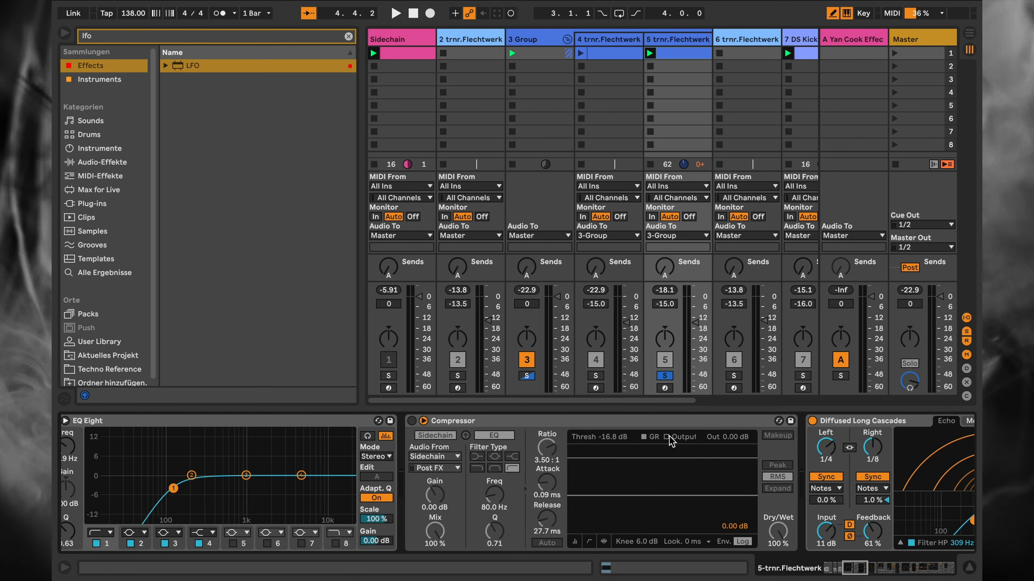
scroll(669, 442, down, 8)
click(671, 441)
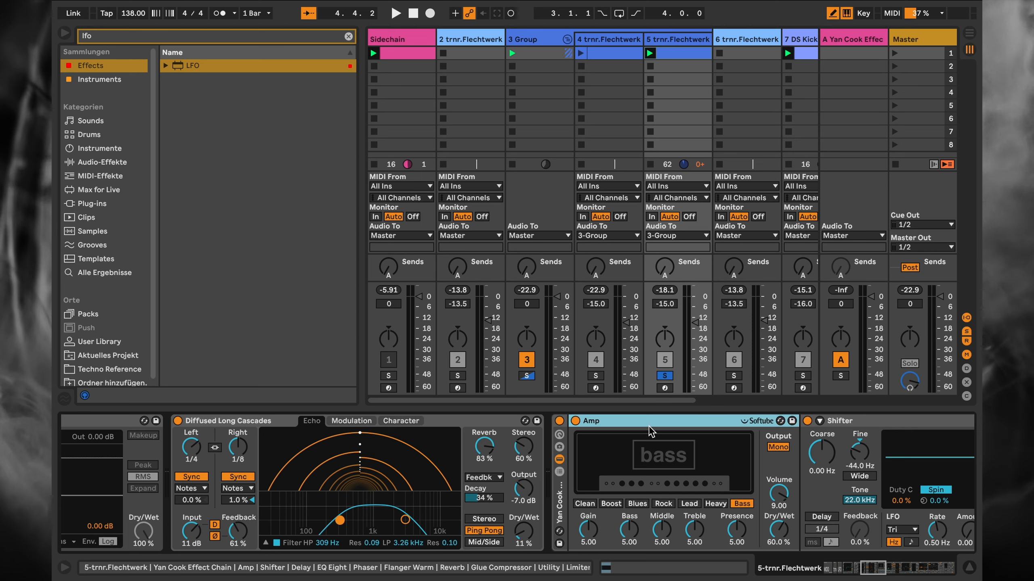
scroll(670, 440, down, 4)
scroll(650, 432, down, 4)
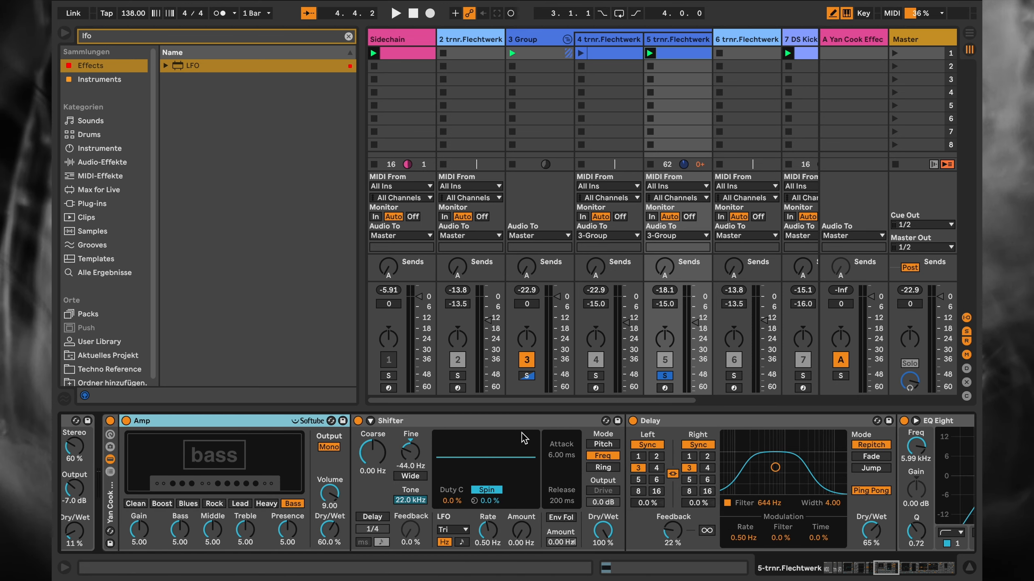
scroll(496, 427, up, 10)
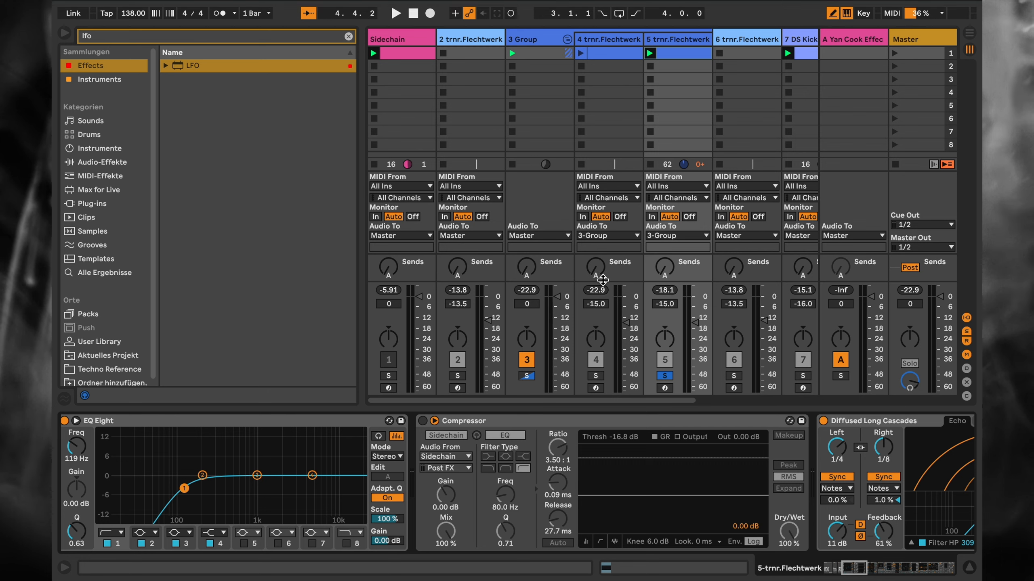
- Play track 5 soloed, and solo the whole 3 Group to hear tracks 4 and 5 together
key(space)
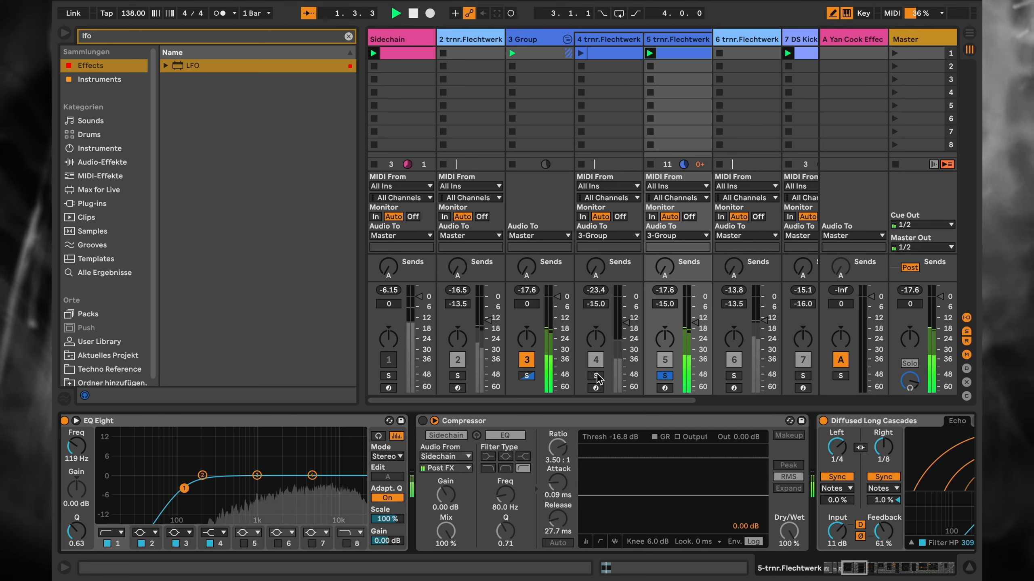
click(526, 376)
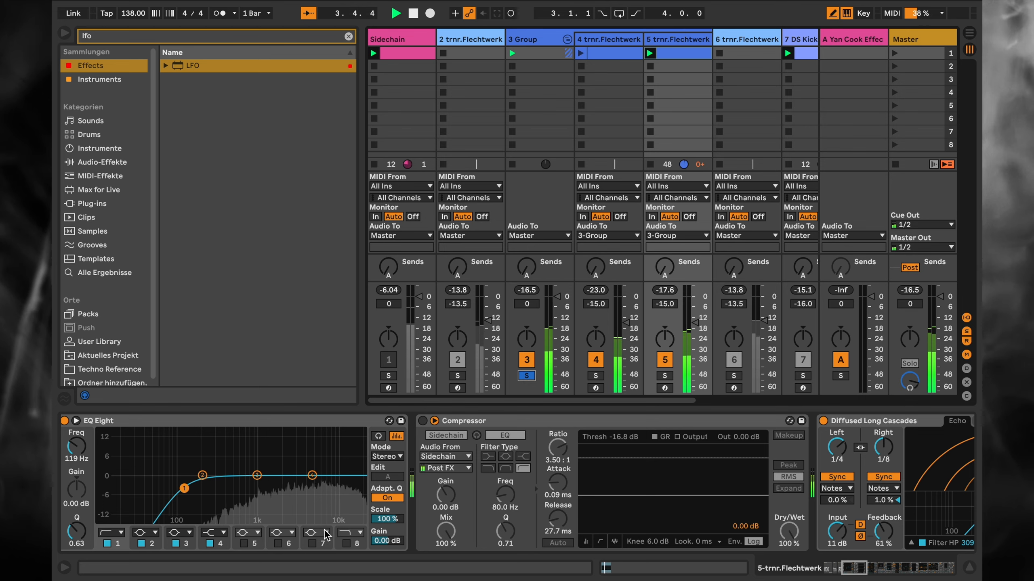
scroll(327, 533, left, 5)
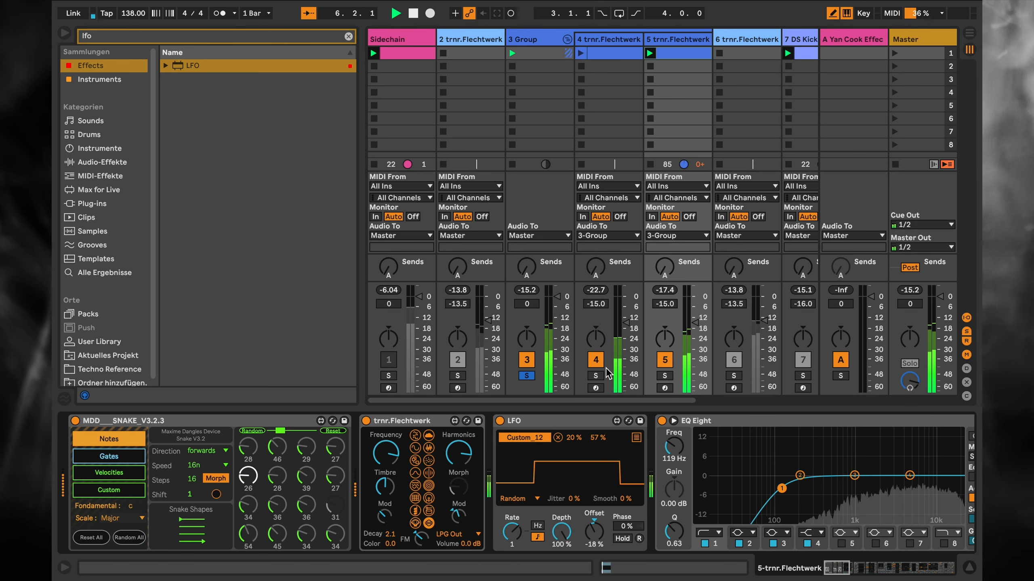
scroll(692, 346, right, 2)
scroll(693, 345, left, 3)
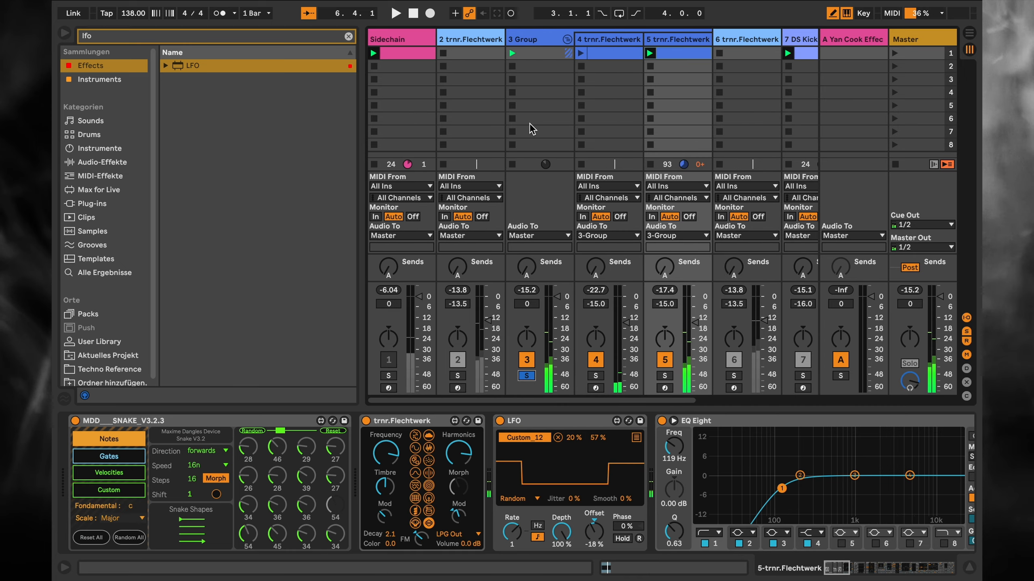
- Remove the solo from the 3 Group and mute tracks 6, 7 and 8
scroll(541, 343, right, 5)
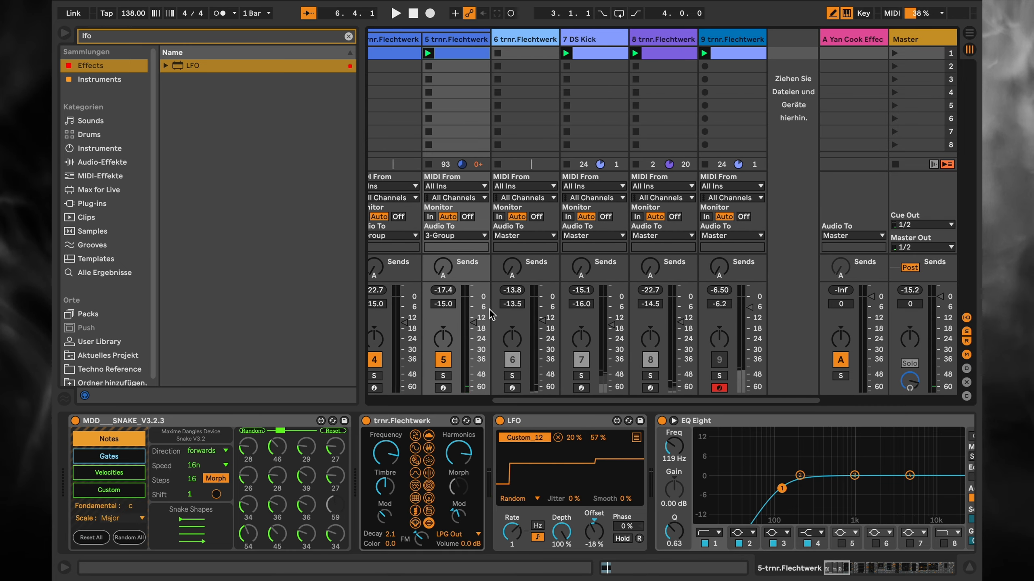
scroll(491, 314, left, 5)
click(526, 376)
scroll(526, 386, right, 5)
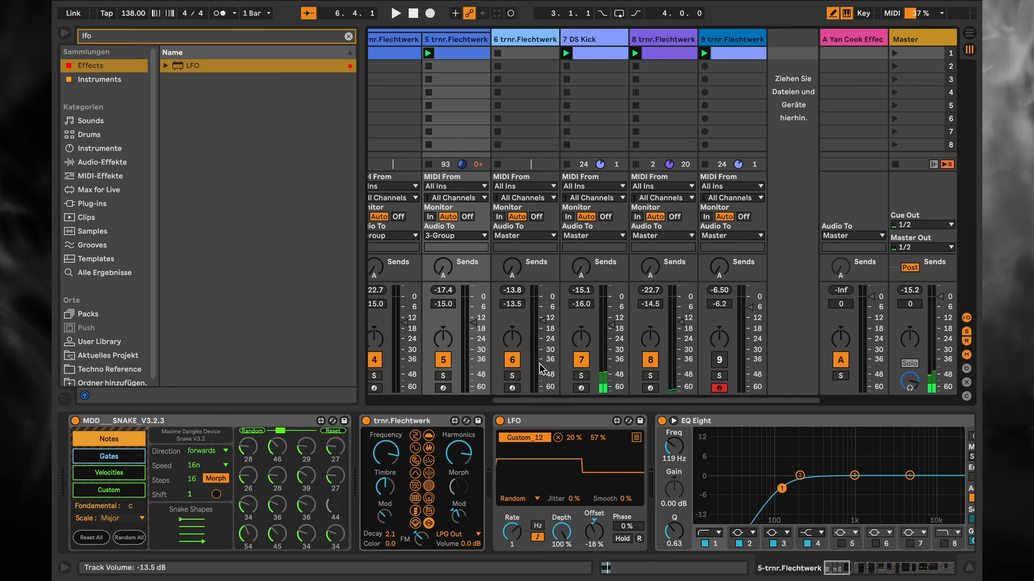
click(581, 359)
scroll(571, 370, left, 5)
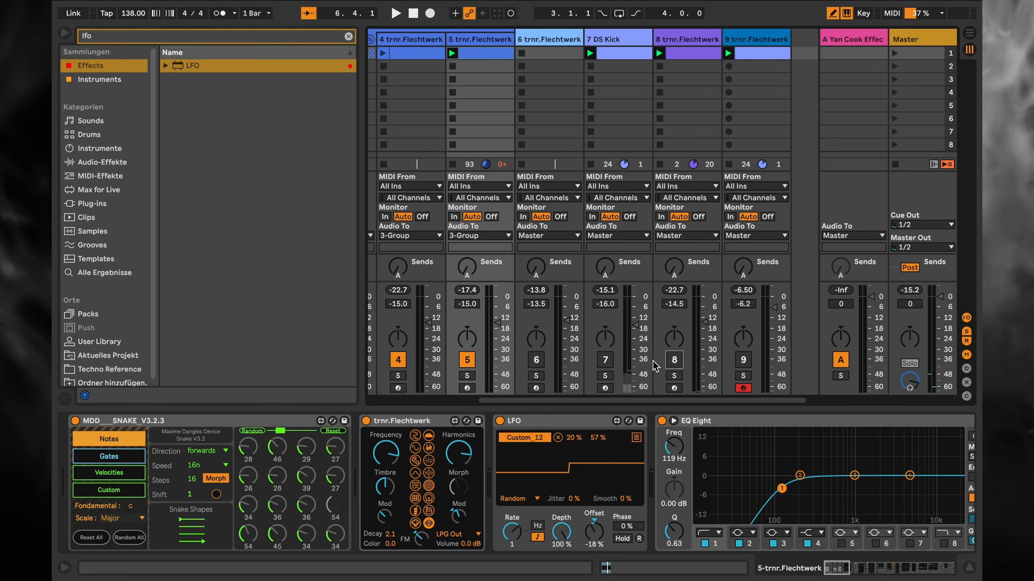
- Play the remaining unmuted Flechtwerk tracks together and display track 2's devices
key(space)
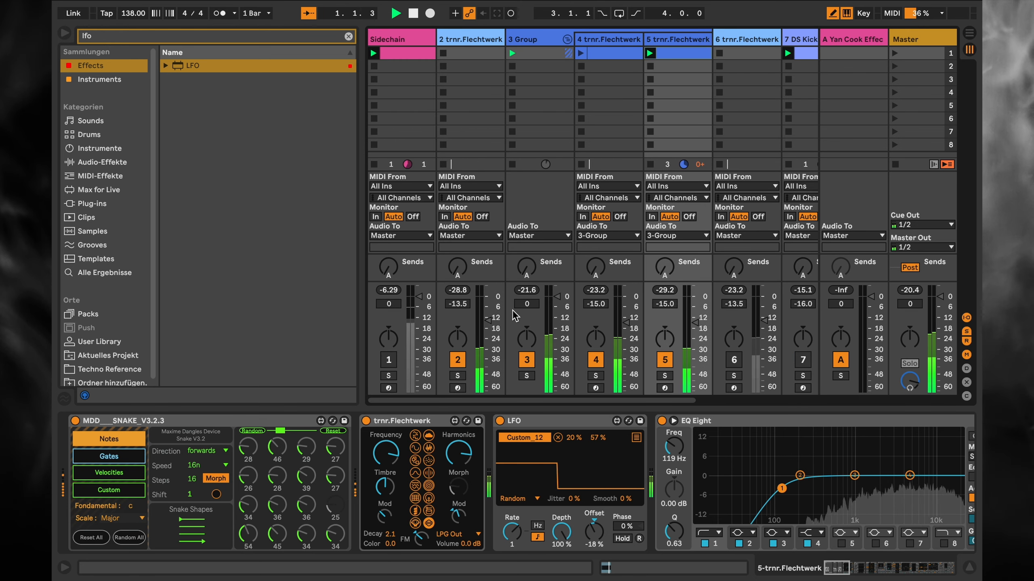
click(477, 53)
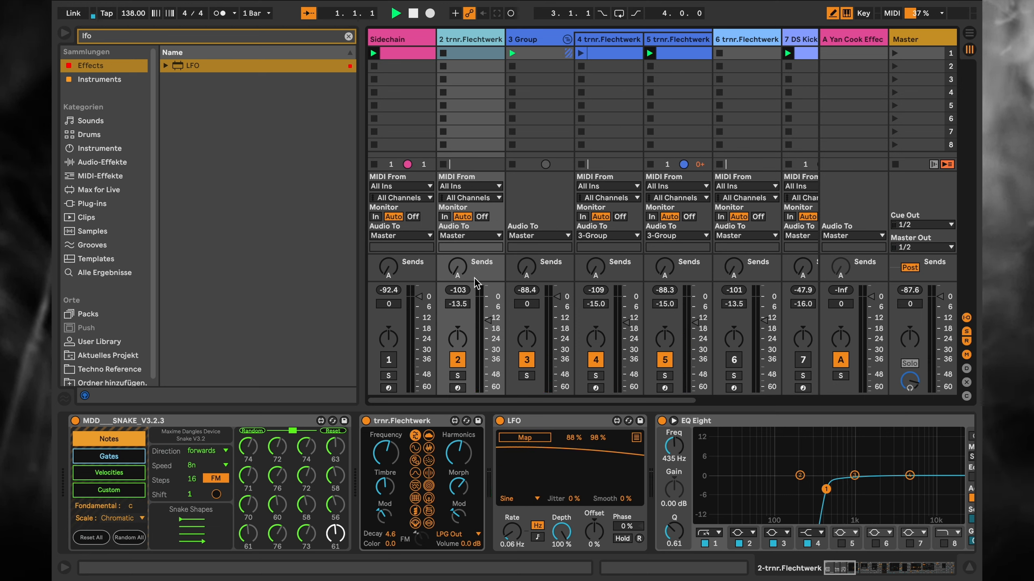
- Play the unmuted tracks and adjust the Timbre of track 2's trnr.Flechtwerk
key(space)
drag(385, 487, 385, 468)
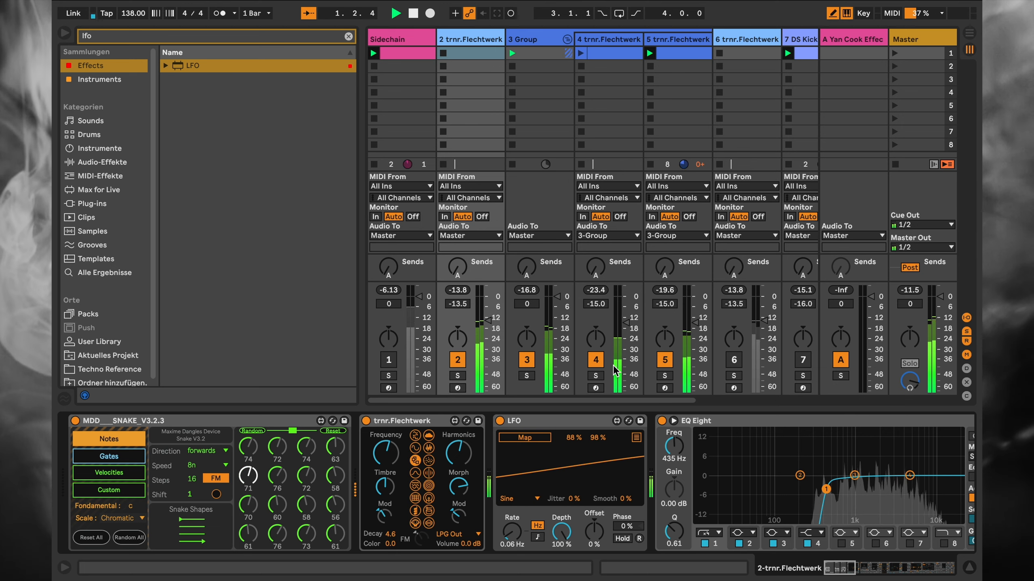
- Bring tracks 6 and 7 into the playing set by unmuting them
scroll(562, 354, right, 5)
click(551, 359)
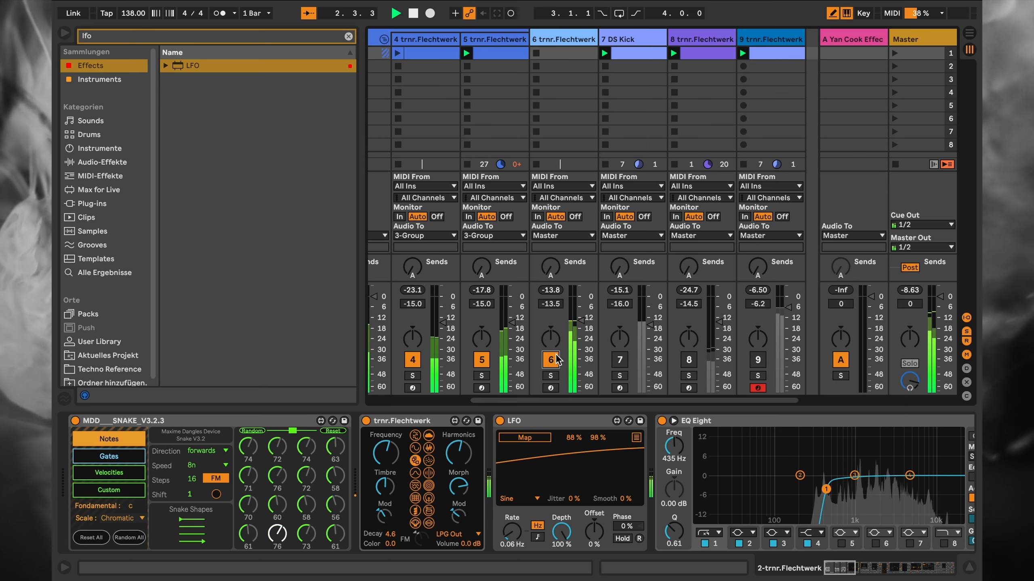
click(555, 357)
click(621, 359)
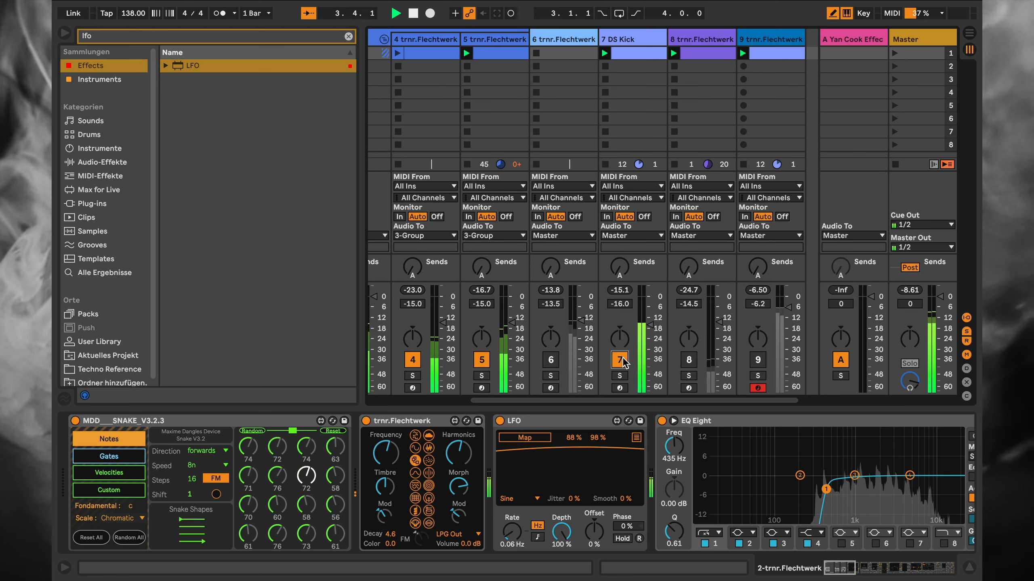
click(550, 359)
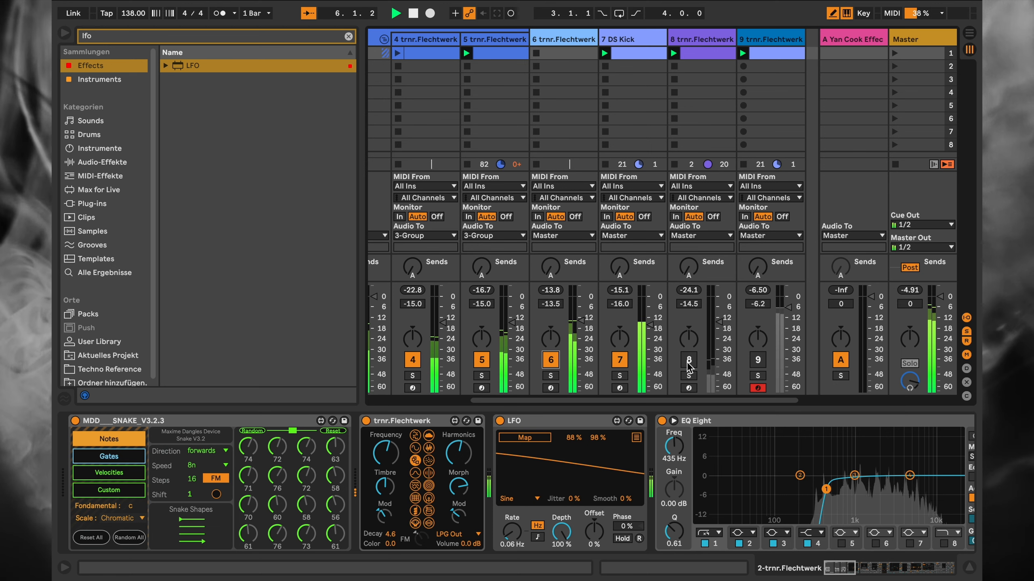
scroll(570, 346, left, 5)
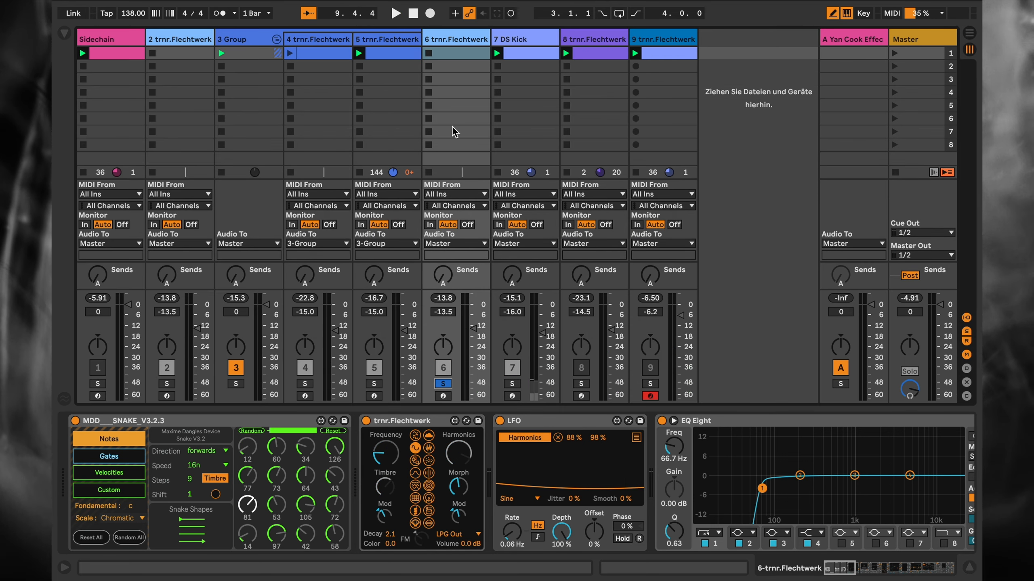
- Play track 6 soloed and examine its device chain through EQ Eight, Amp, Shifter and Delay
key(space)
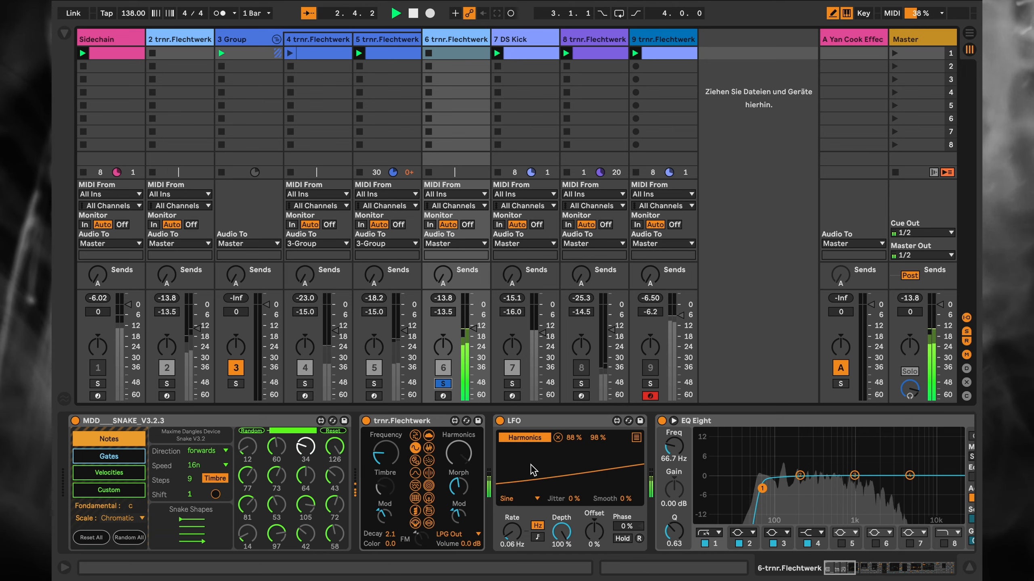
scroll(531, 469, right, 5)
scroll(531, 468, right, 7)
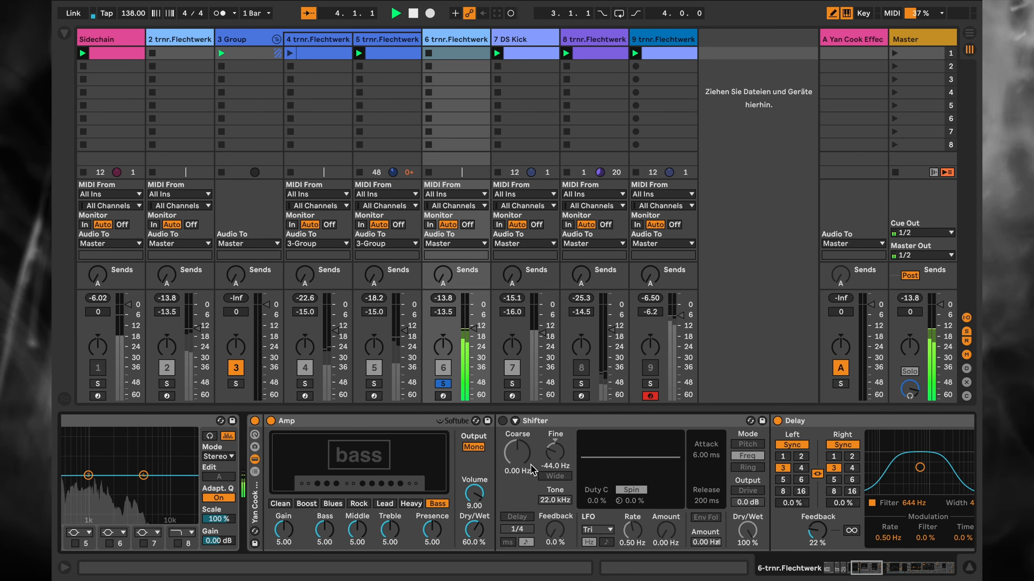
scroll(533, 470, left, 11)
scroll(533, 470, left, 2)
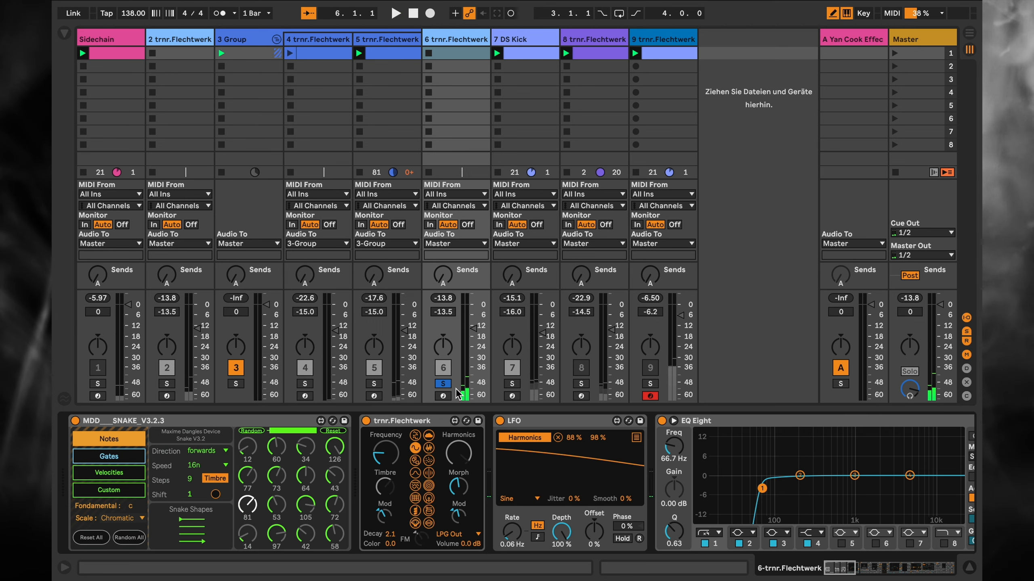
- Collapse the Yan Cook effect rack on track 6 and audition the soloed track again
scroll(673, 477, right, 10)
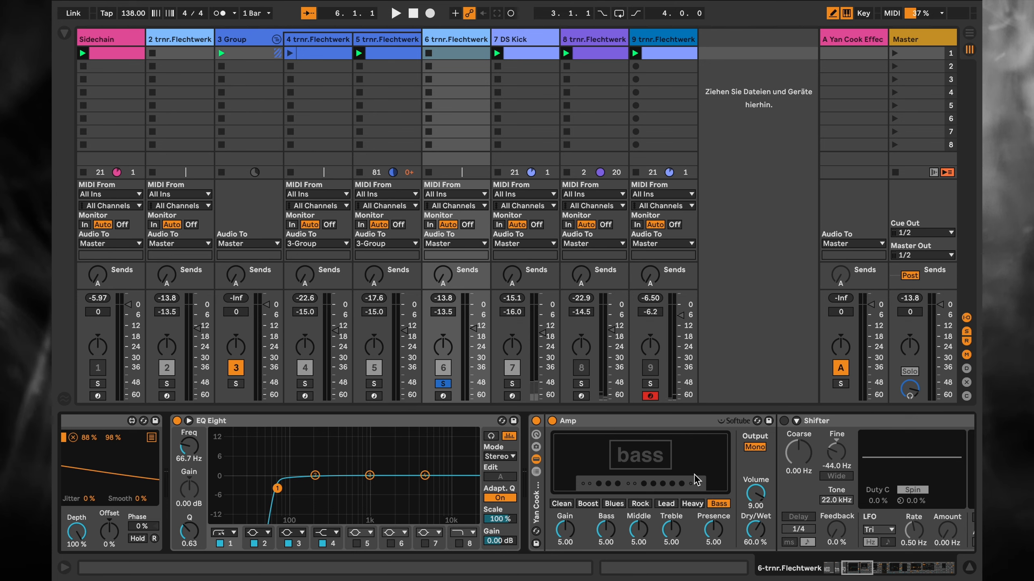
double_click(538, 508)
scroll(553, 506, left, 10)
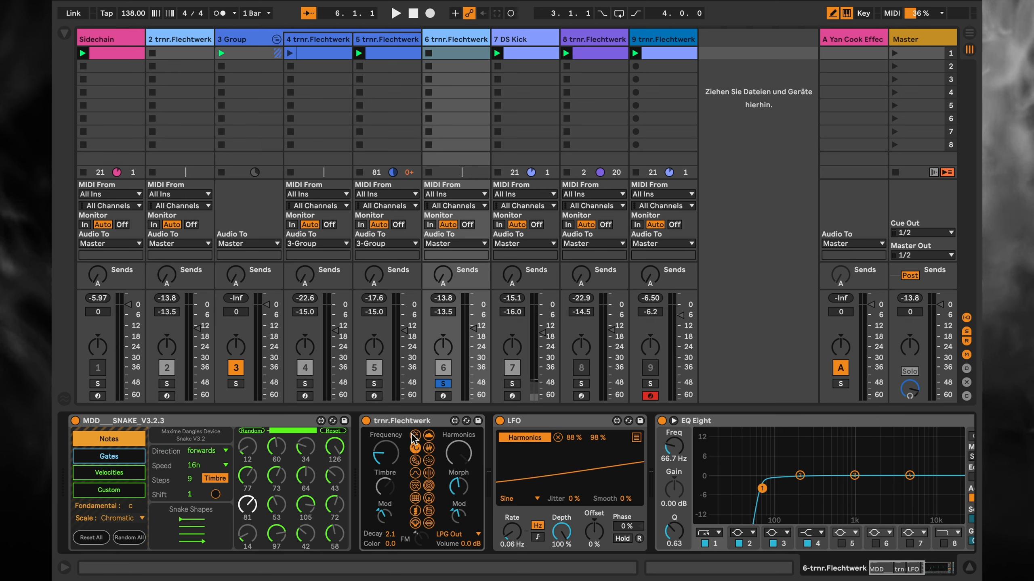
key(space)
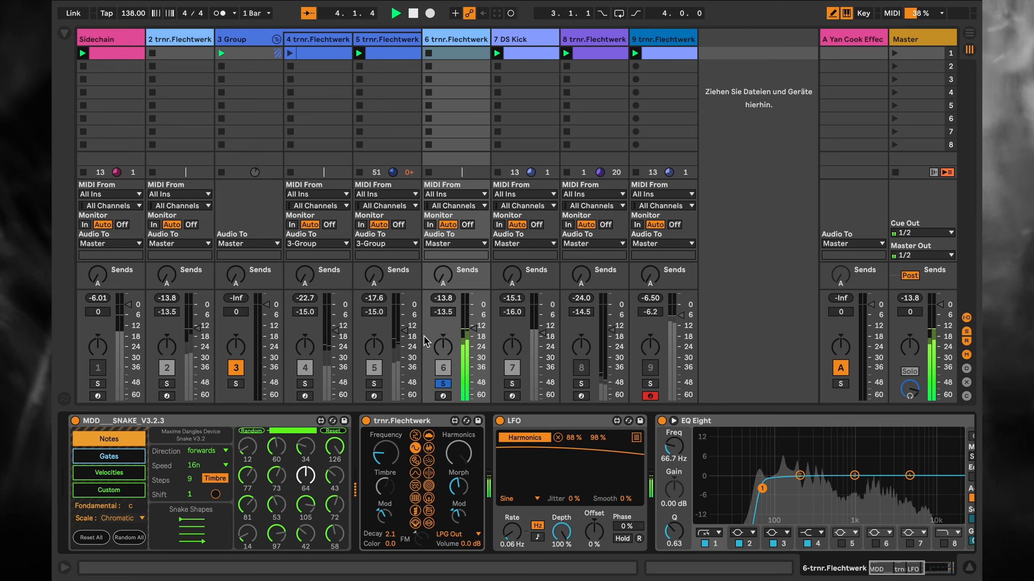
key(space)
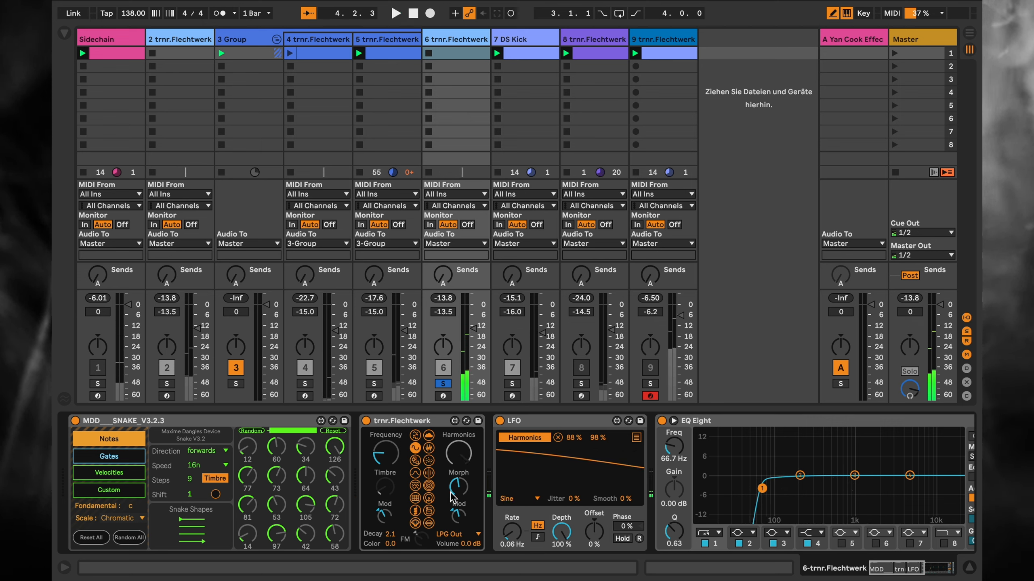
- Remove the solo from track 6, display the devices of 7 DS Kick and solo that track
click(443, 384)
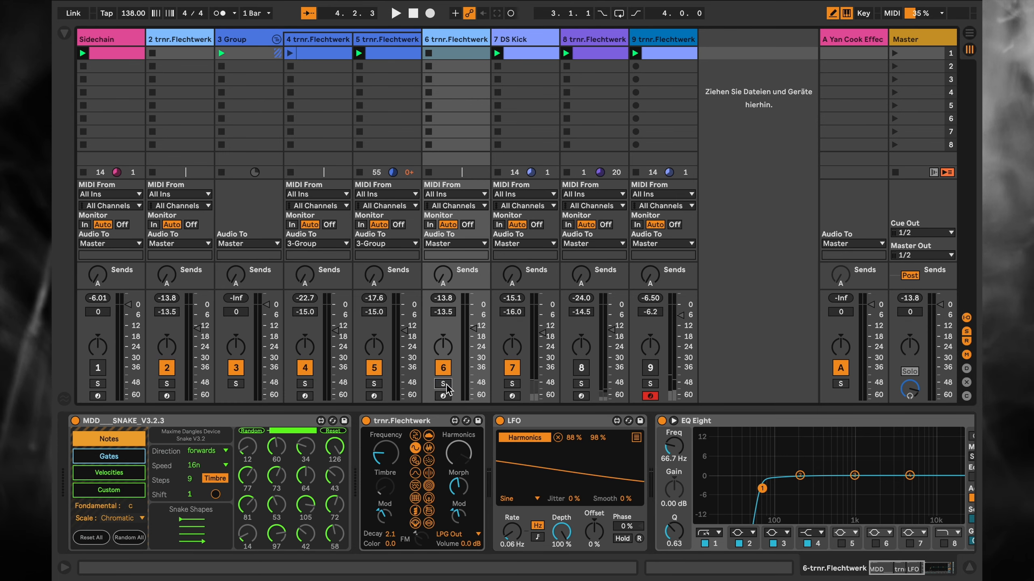
click(515, 38)
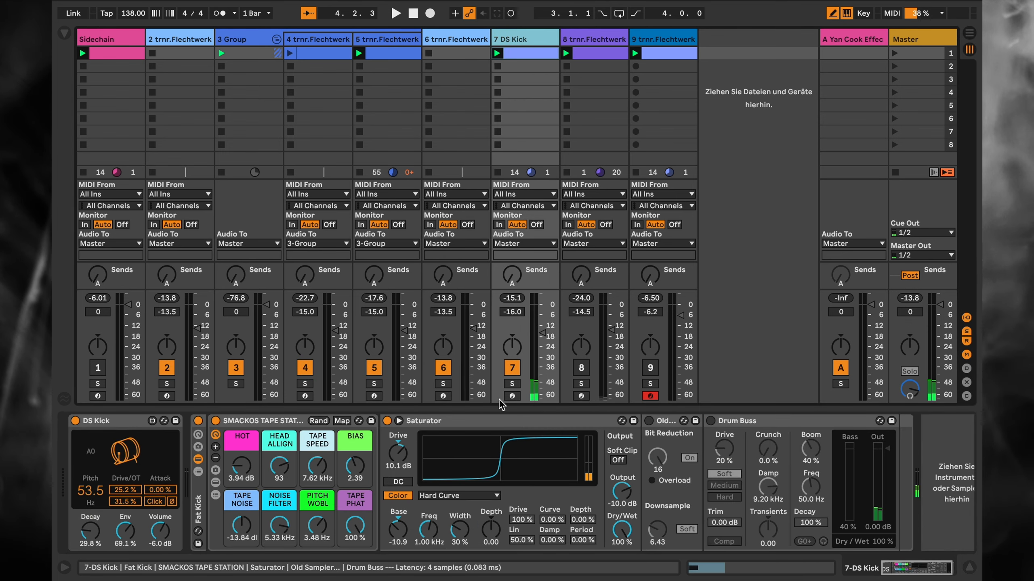
click(512, 384)
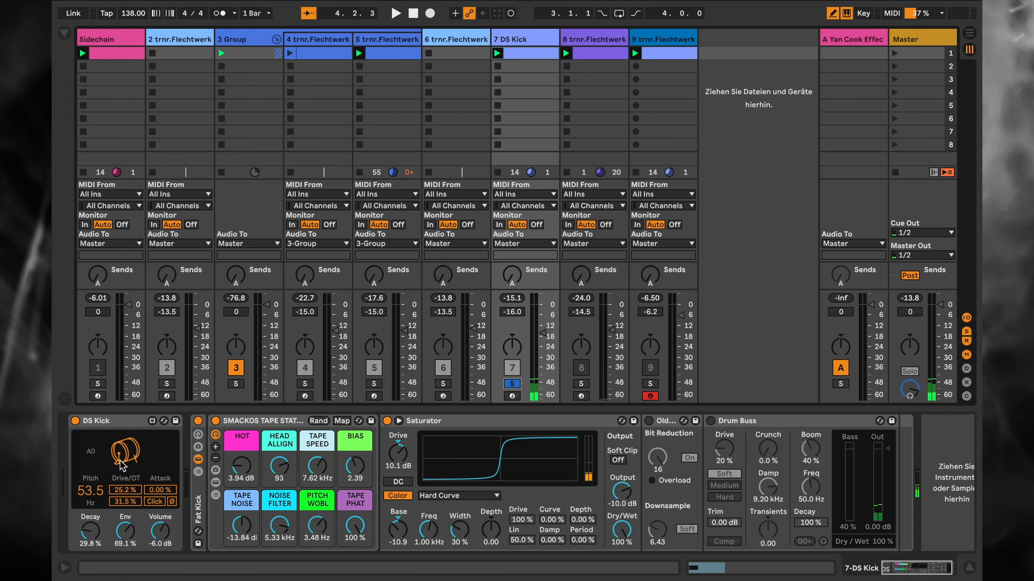
- Examine the DS Kick instrument and the SMACKOS TAPE STATION rack on track 7, folding and unfolding the rack
click(124, 423)
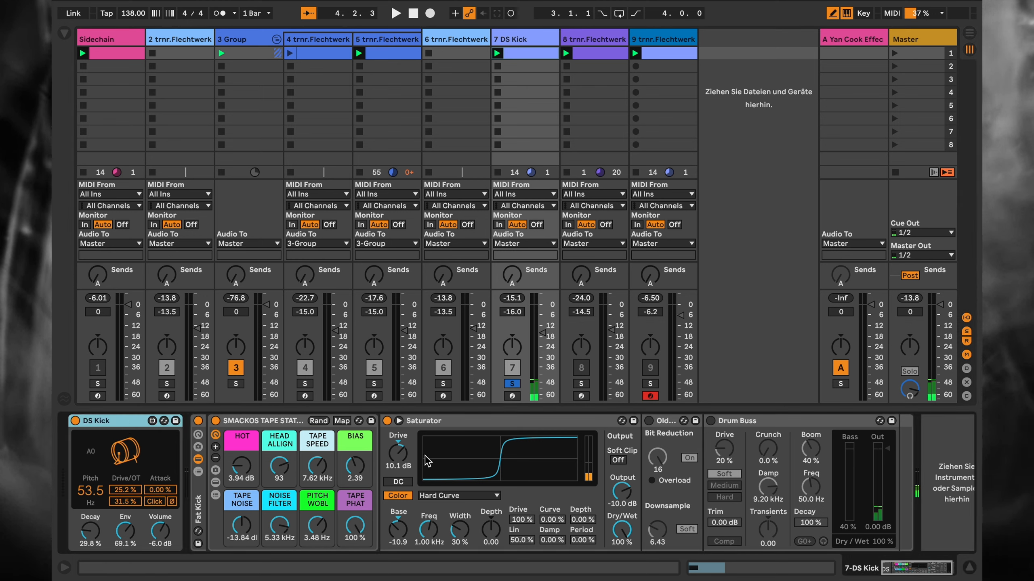
click(270, 423)
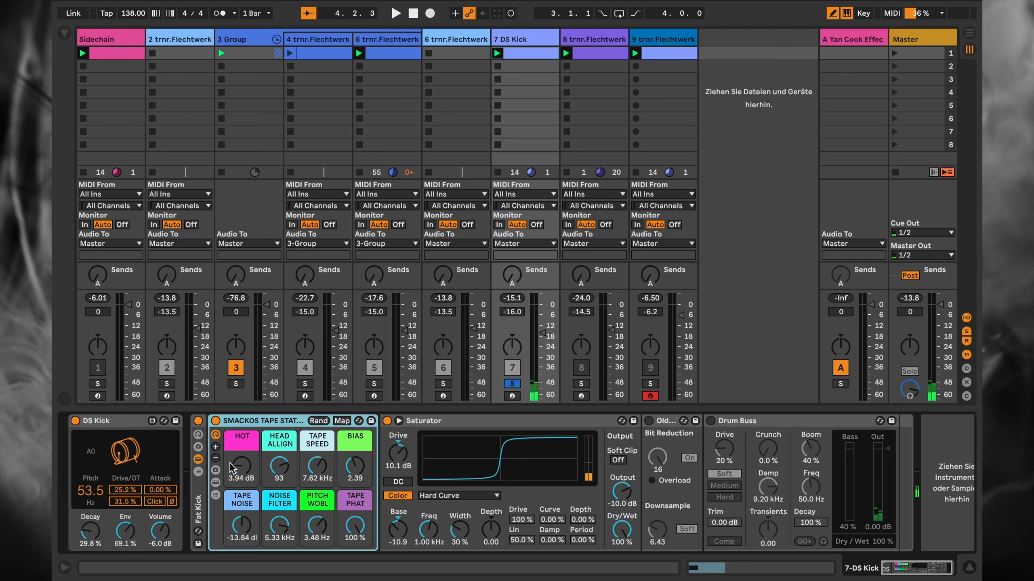
double_click(283, 419)
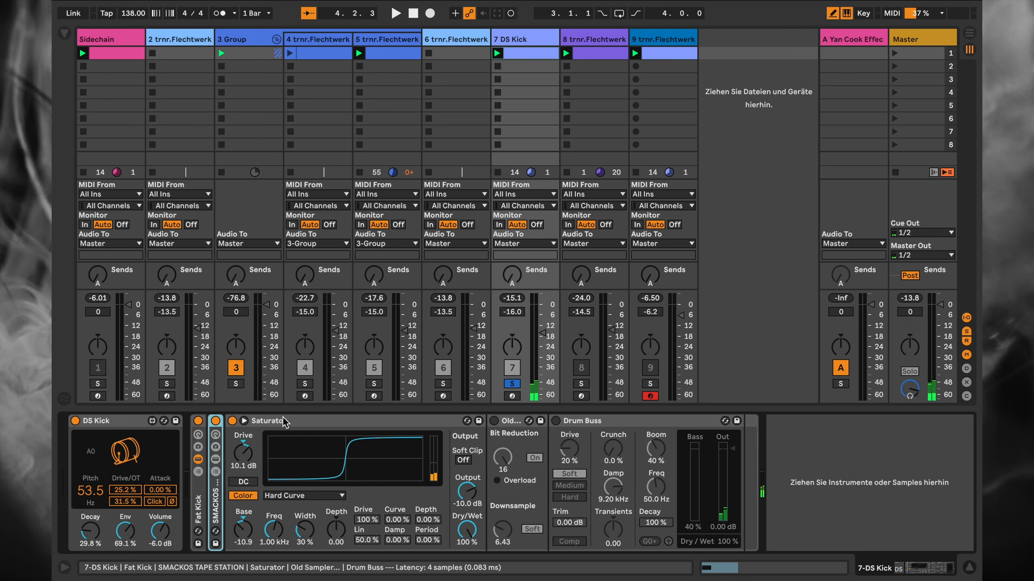
double_click(217, 520)
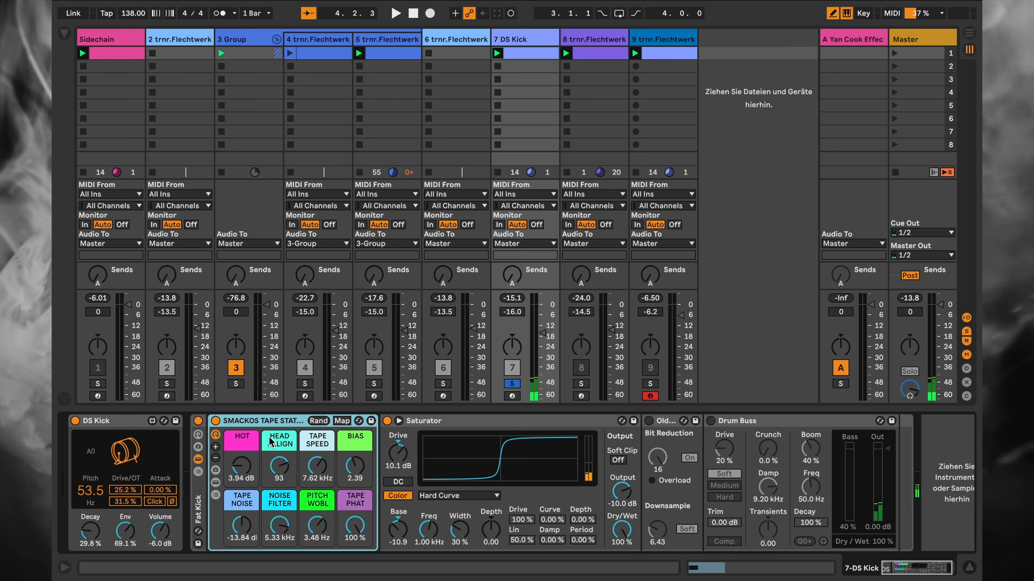
click(506, 422)
key(Delete)
key(ctrl+z)
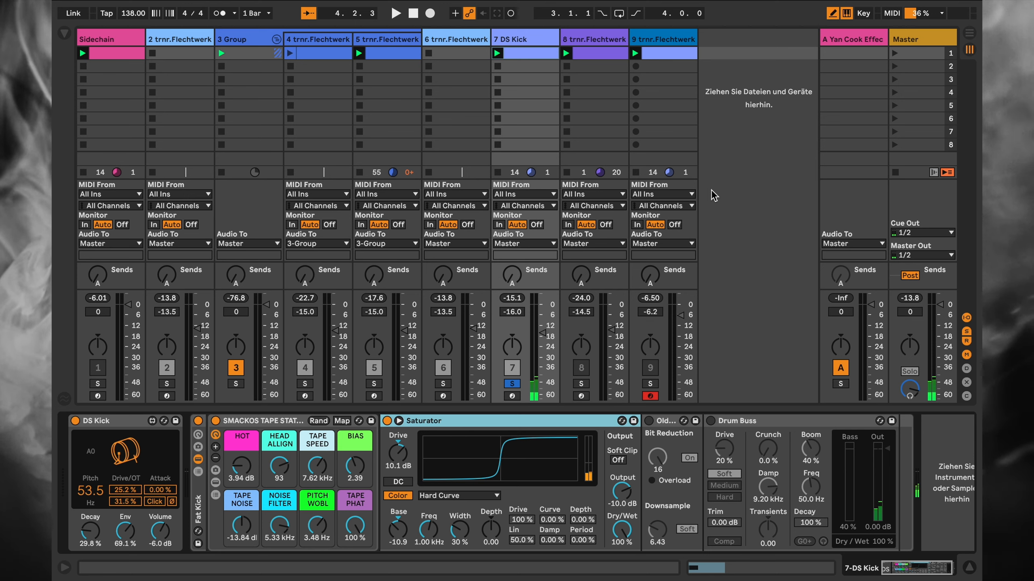
- Play the soloed kick and compare its sound with the Fat Kick rack switched off and on
mouse_move(376, 577)
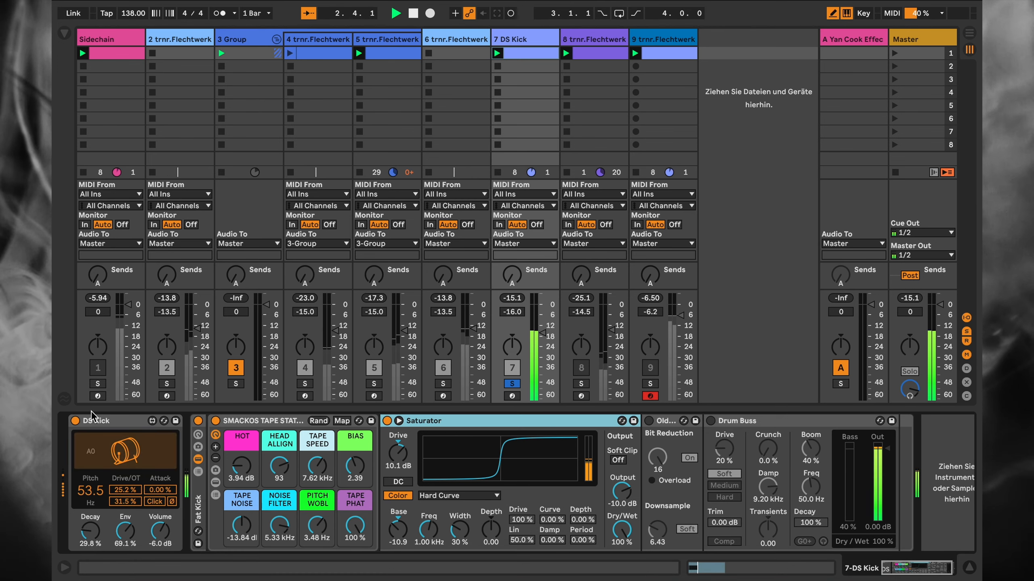
double_click(125, 489)
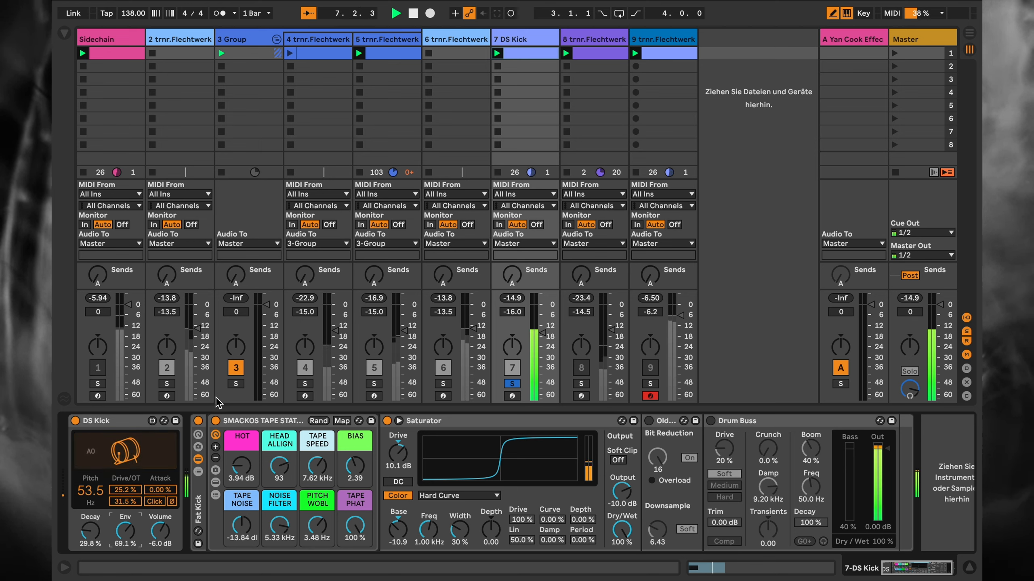
click(198, 421)
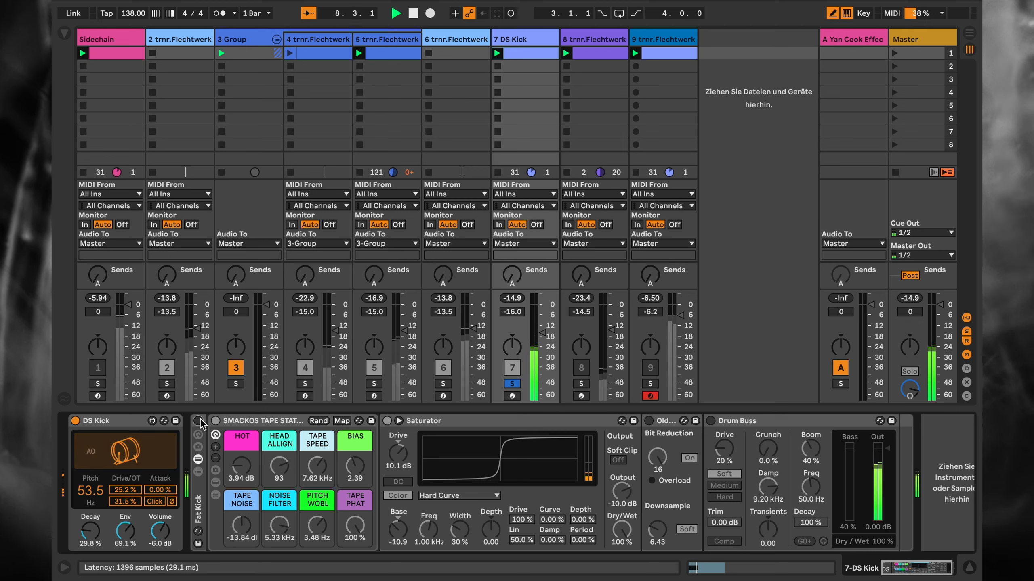
click(199, 421)
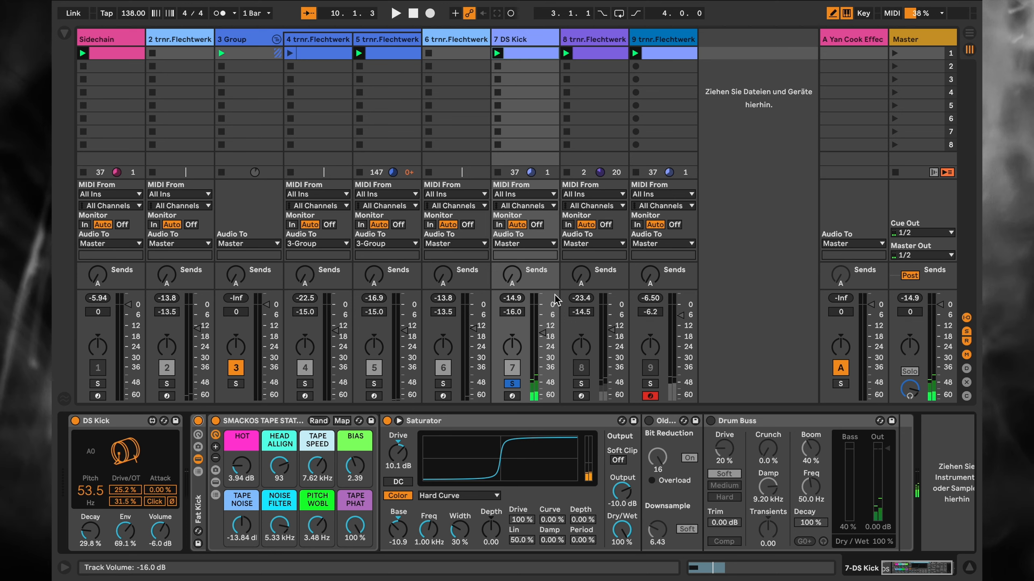
- Solo track 8 in place of the kick and delete track 9
click(594, 39)
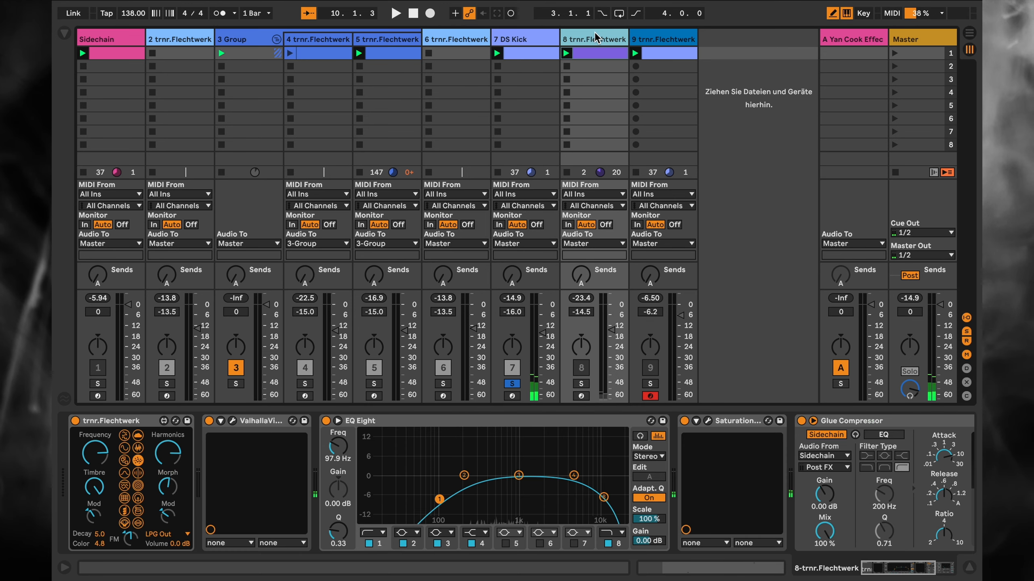
click(581, 383)
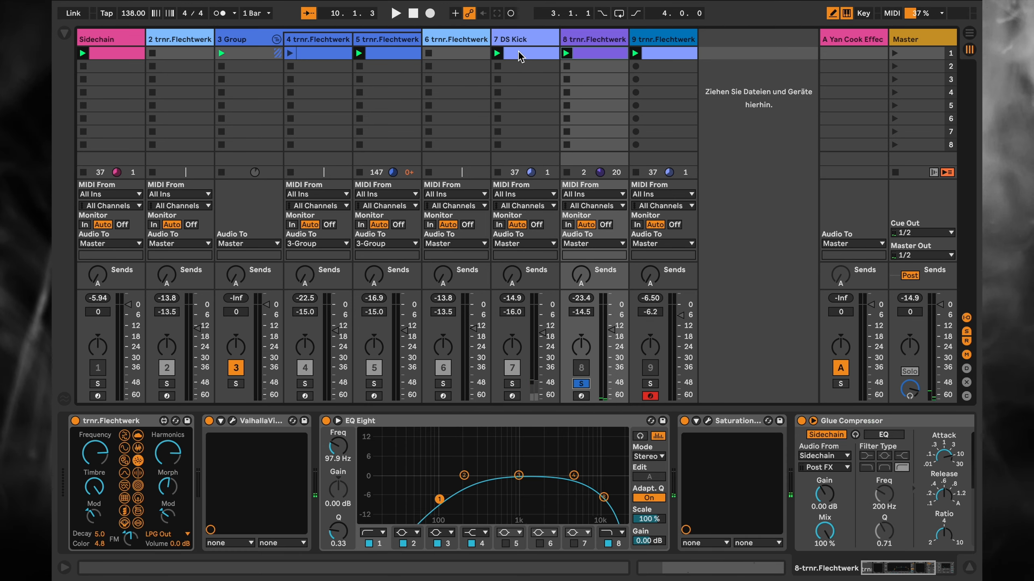
click(662, 39)
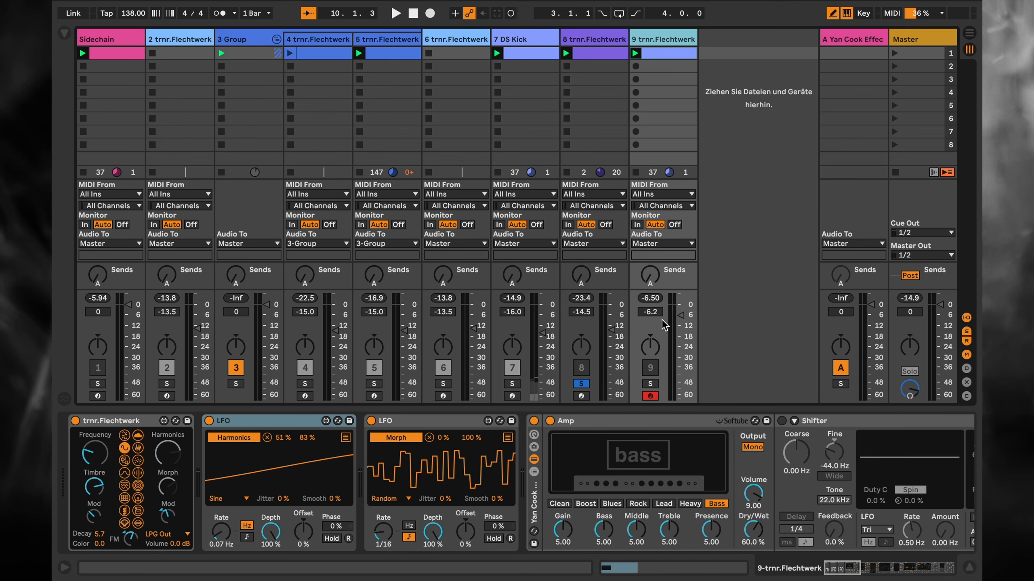
key(Delete)
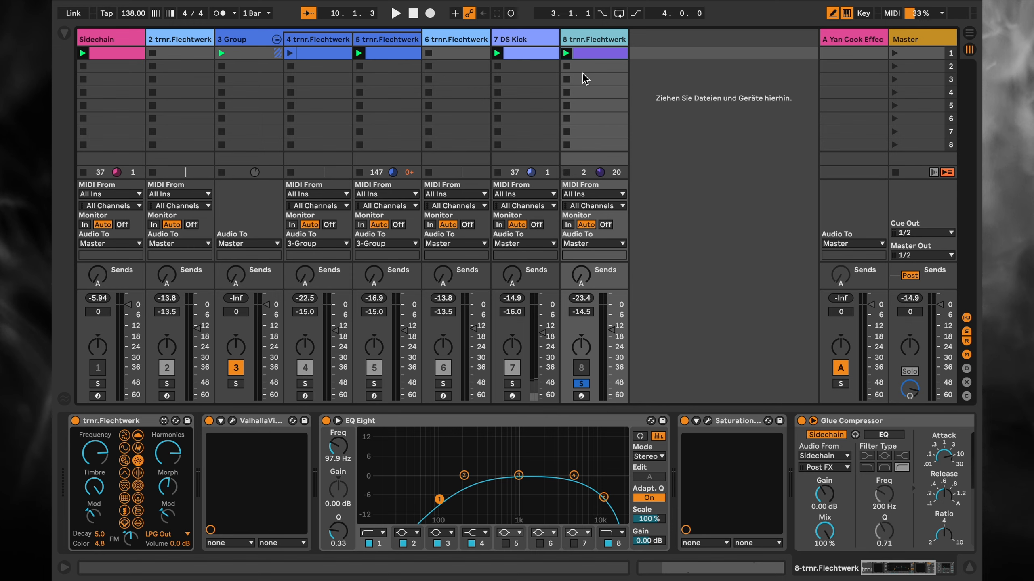
- View the notes of track 8's clip while playing it soloed, and return to the track's device chain
double_click(600, 51)
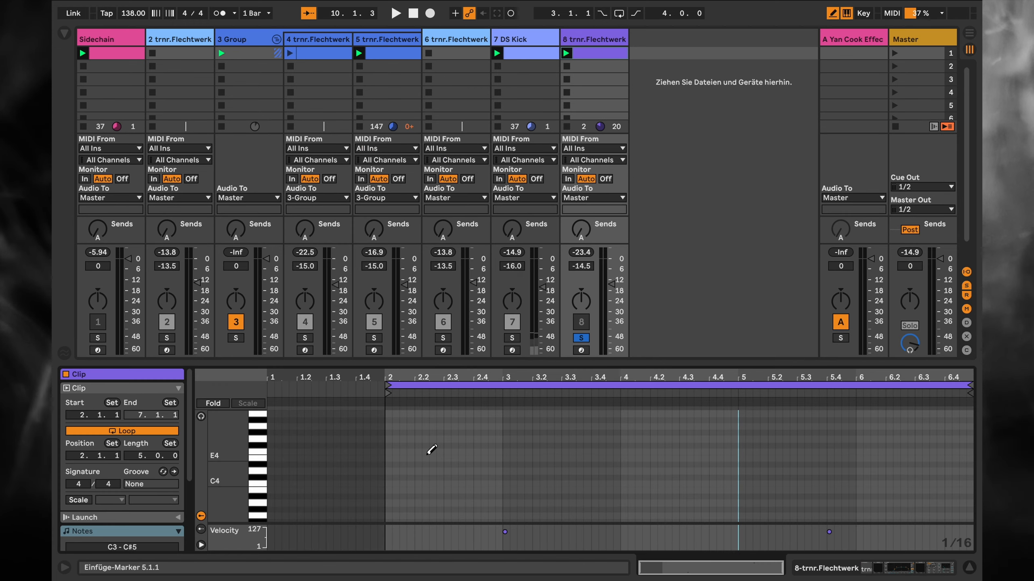
key(space)
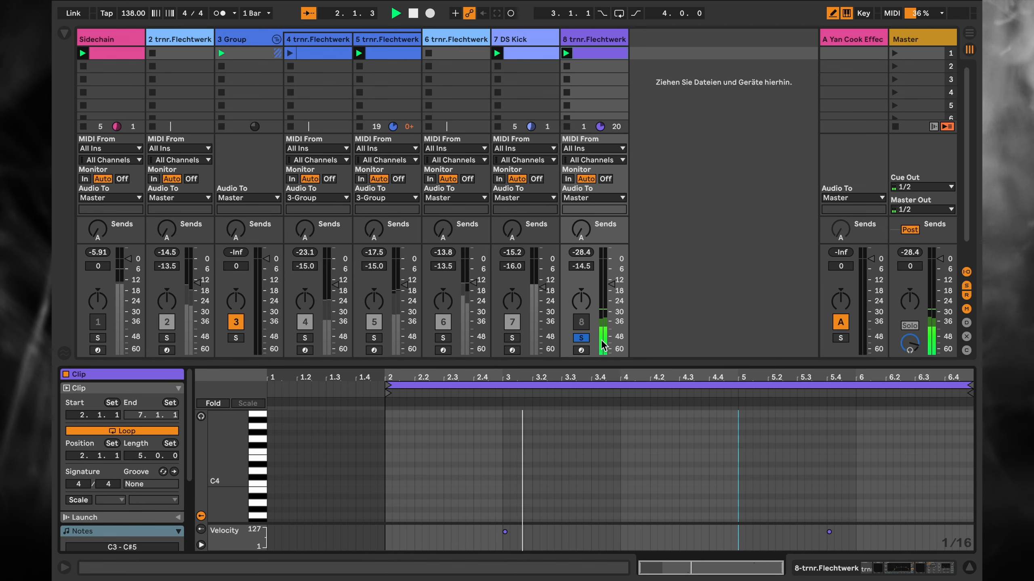
click(884, 571)
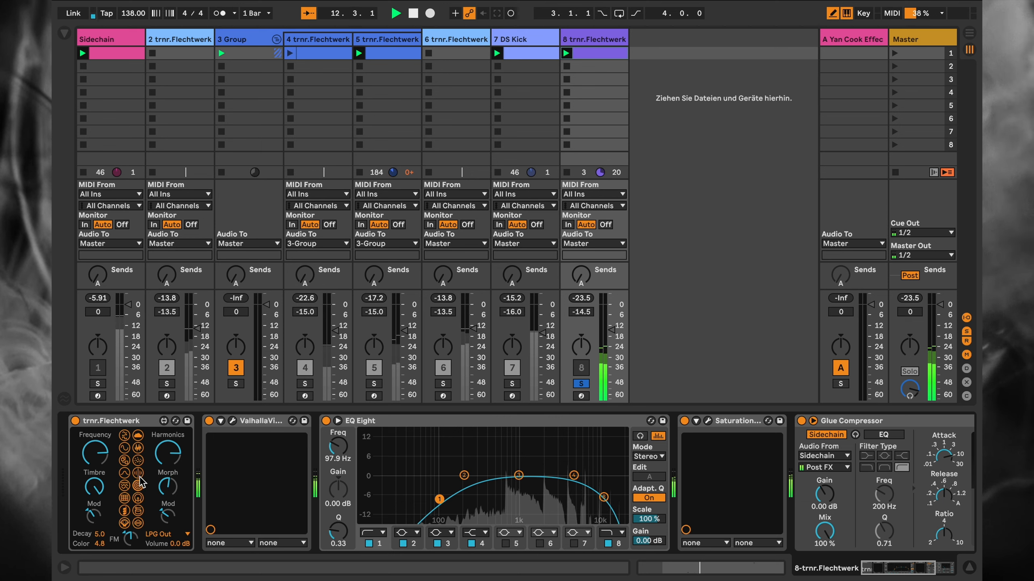
- Try different synth models in track 8's trnr.Flechtwerk and lower its Frequency during playback
click(138, 473)
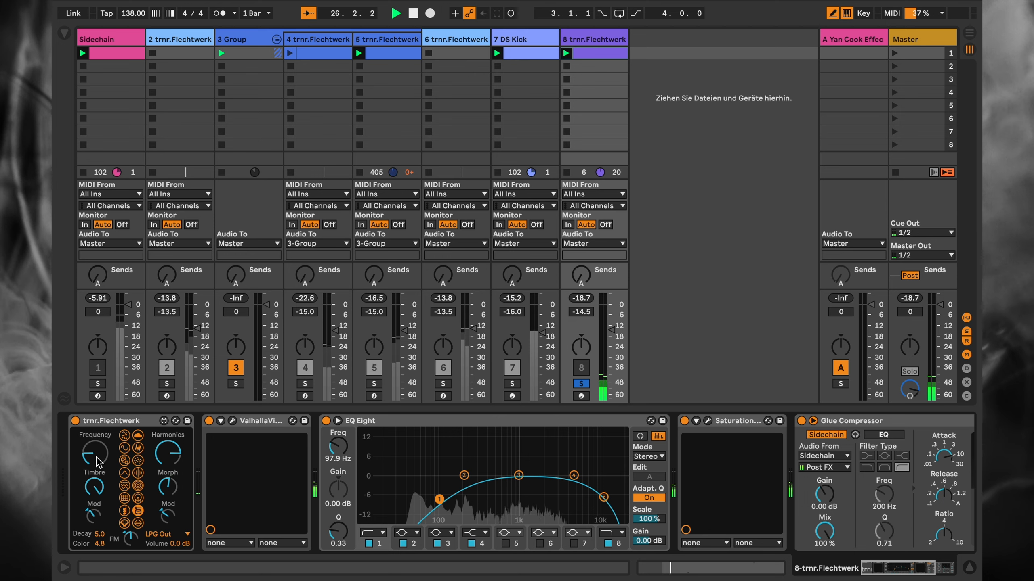
click(137, 521)
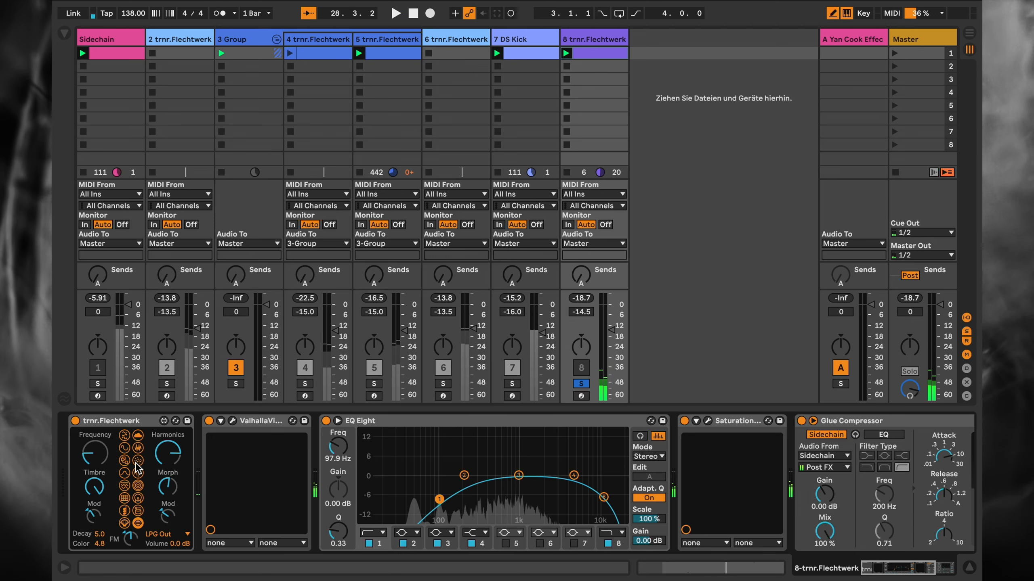
- Examine track 8's effects from EQ Eight and the saturation plug-in to the Glue Compressor
scroll(506, 484, right, 2)
scroll(506, 485, right, 10)
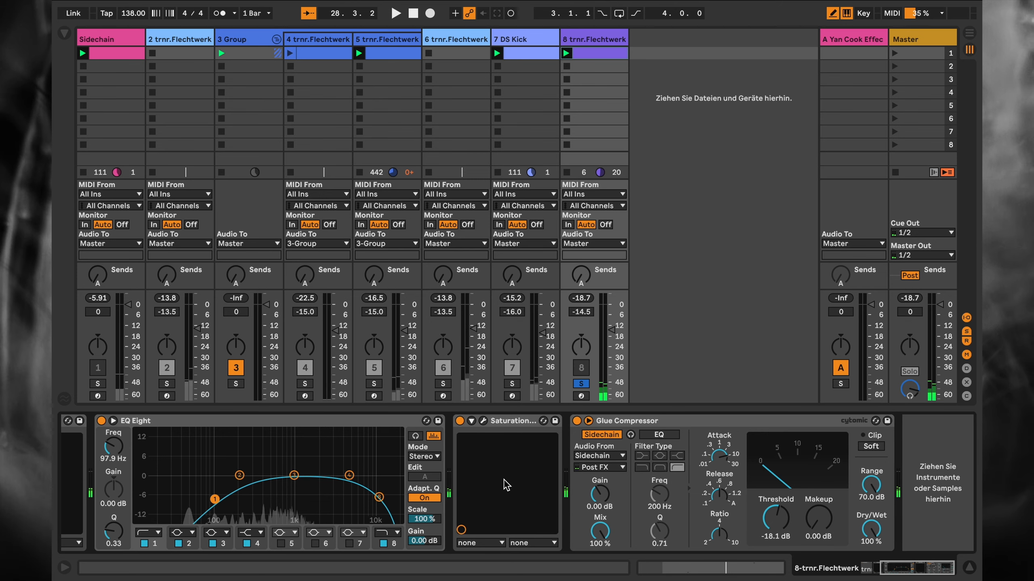
scroll(461, 483, left, 11)
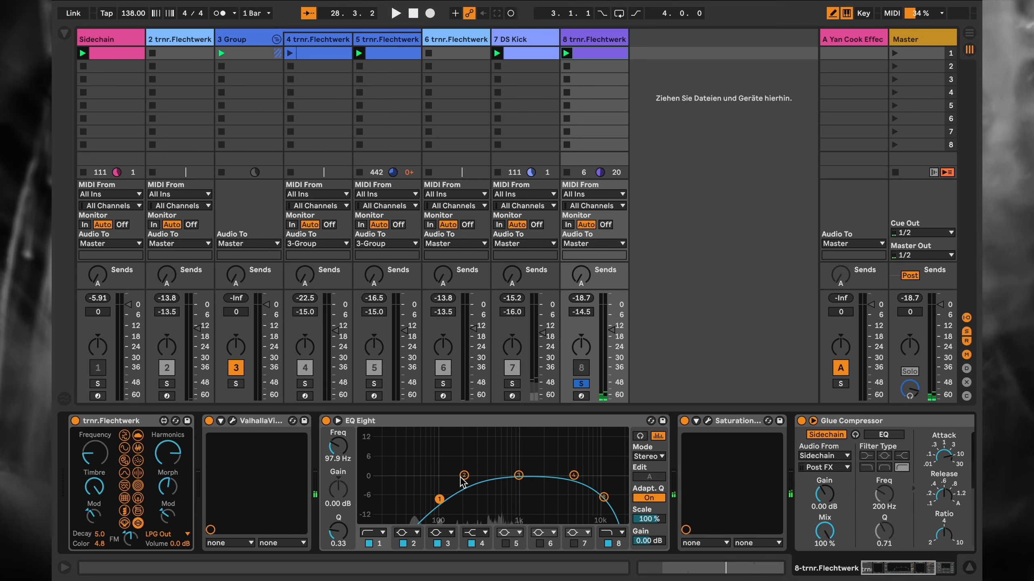
- Examine the settings of track 8's ValhallaVintageVerb reverb and close its plug-in window
click(234, 422)
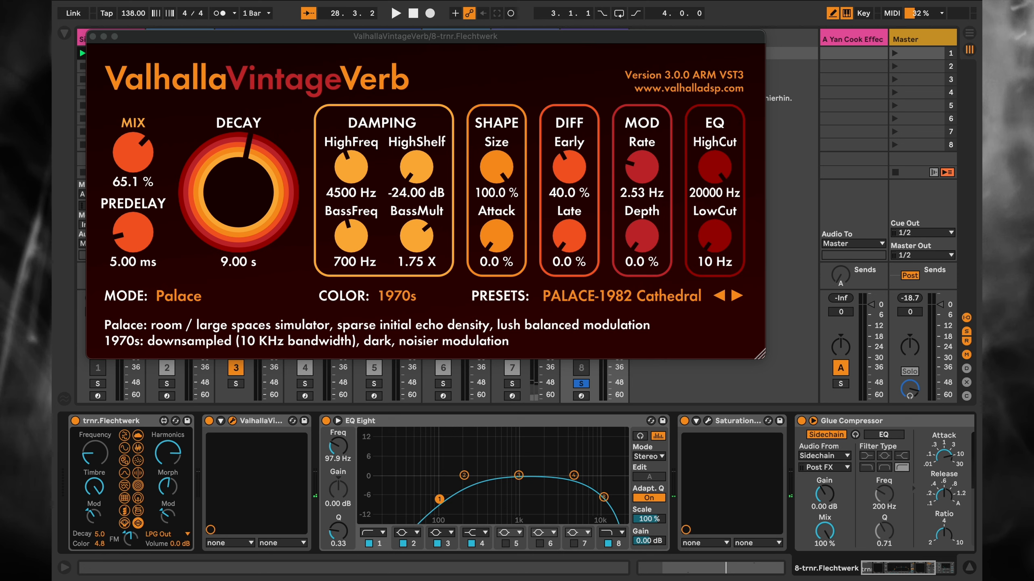
click(93, 36)
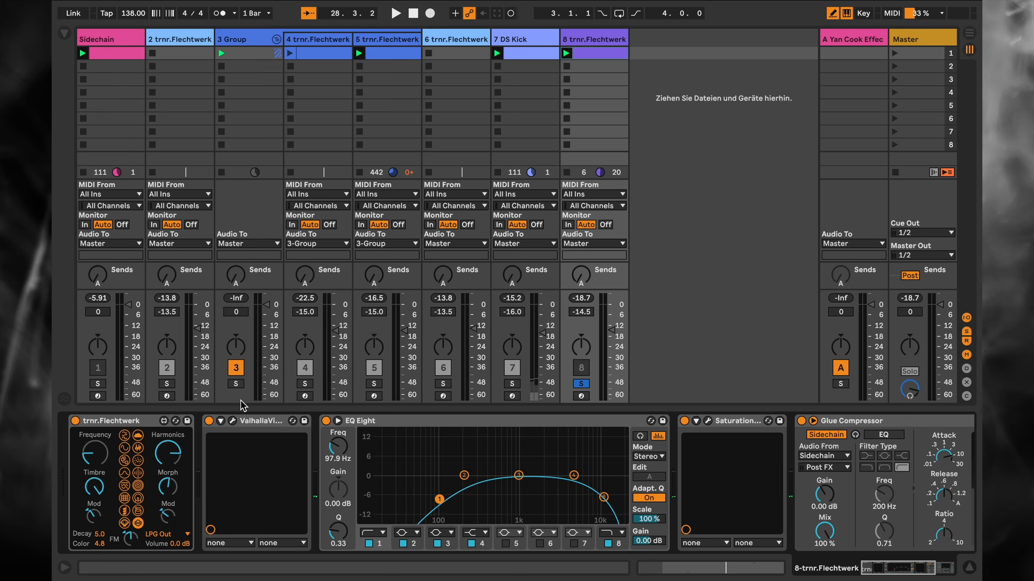
- Audition track 8 with its reverb and saturation plug-ins temporarily bypassed, switching its trnr.Flechtwerk to another synth model
click(209, 422)
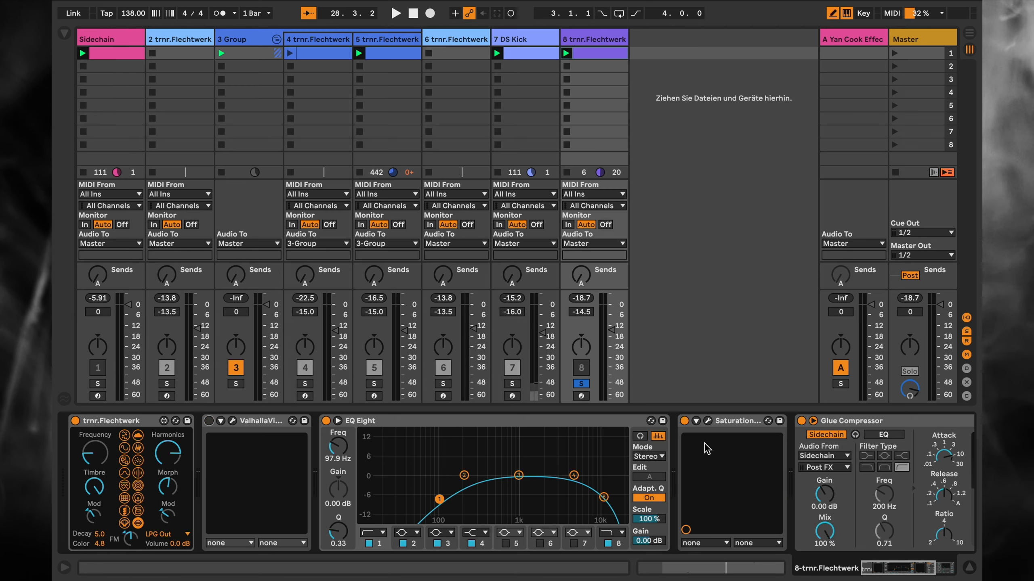
click(684, 421)
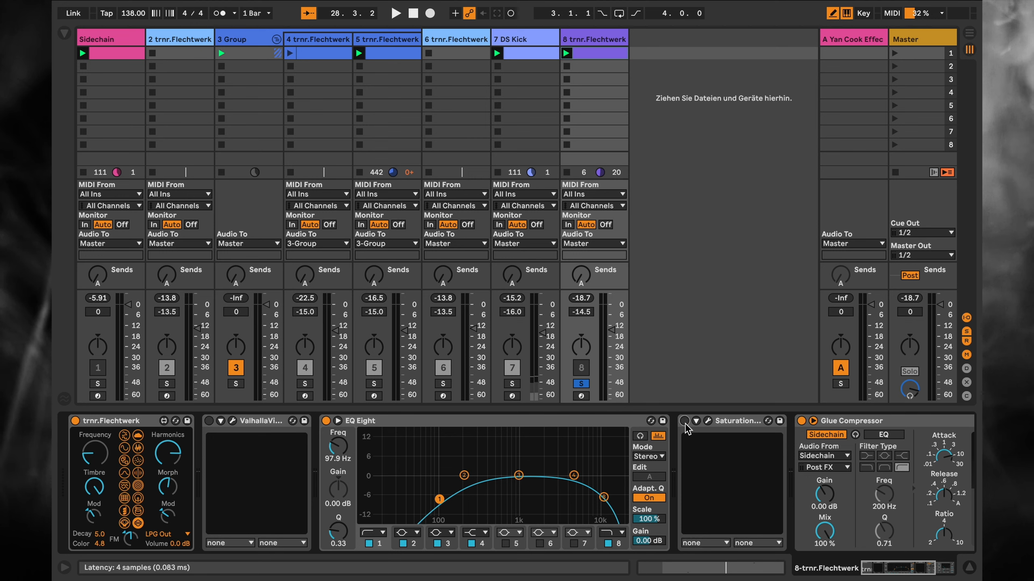
key(space)
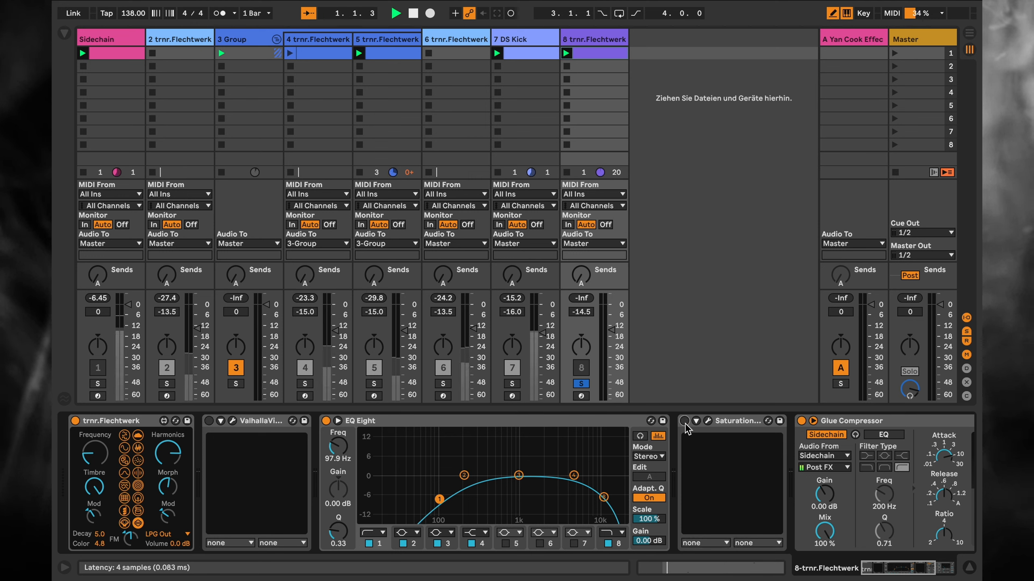
click(139, 461)
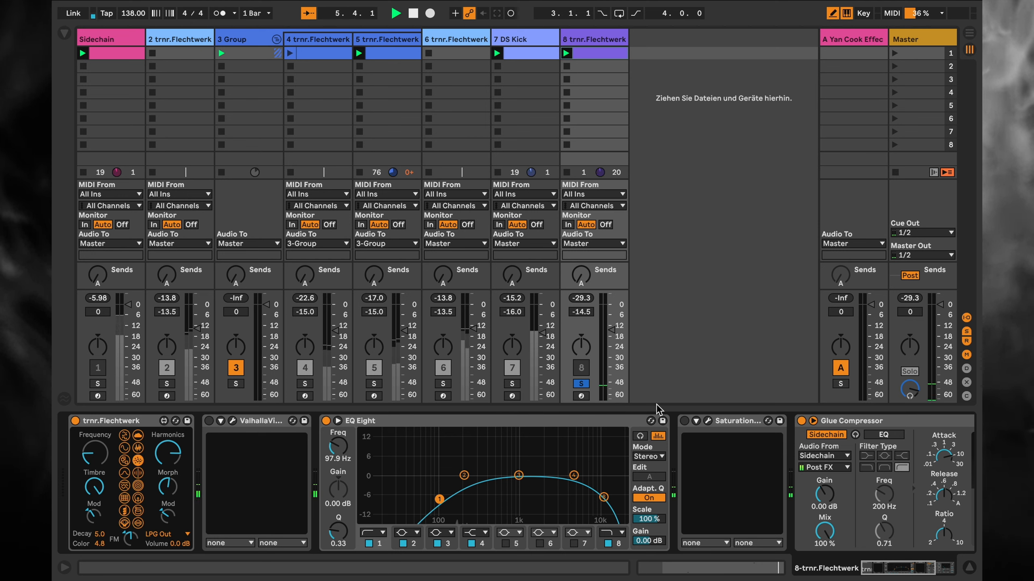
click(683, 422)
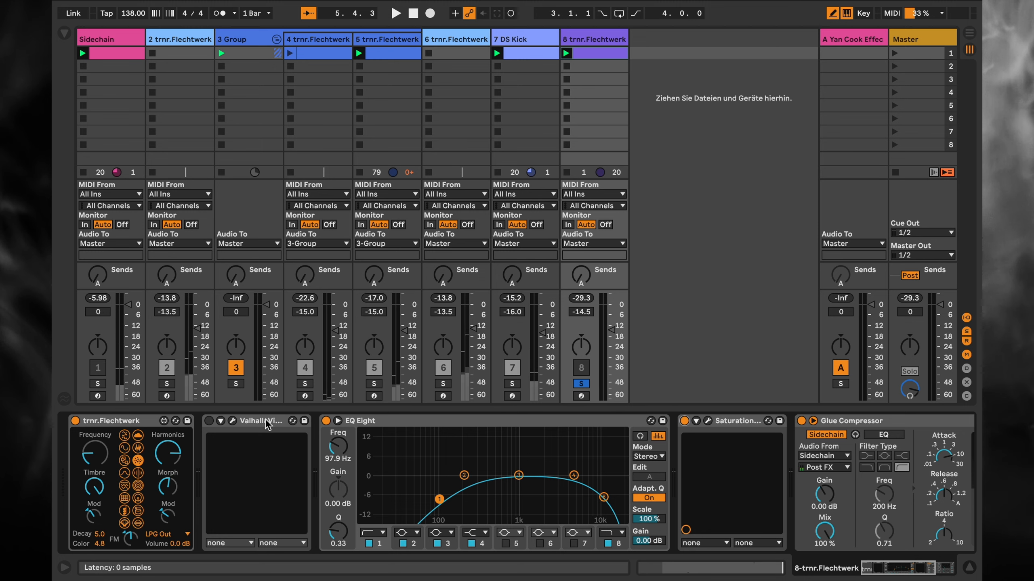
click(210, 421)
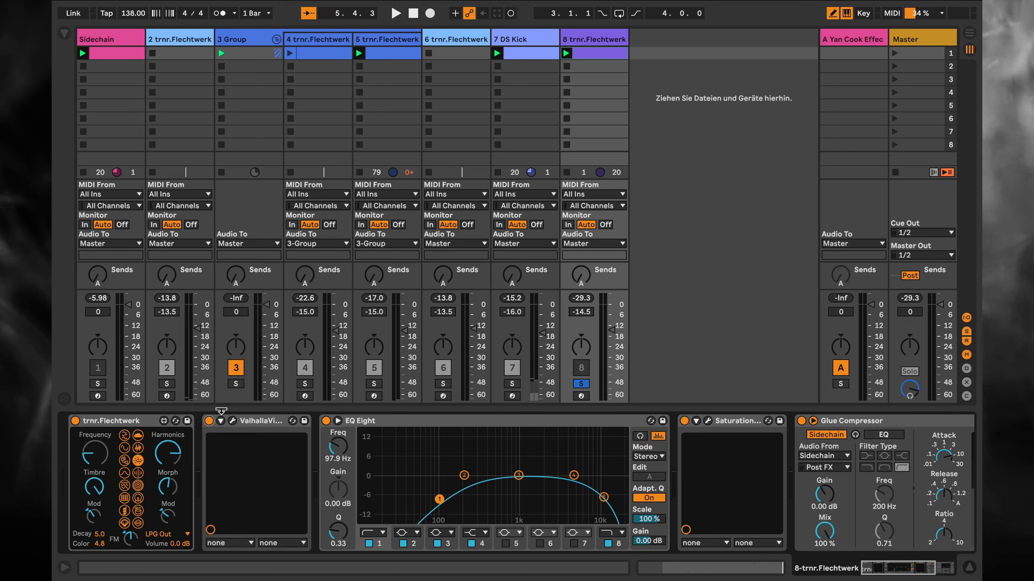
- Unsolo and activate track 8 so it plays together with the full set
click(136, 423)
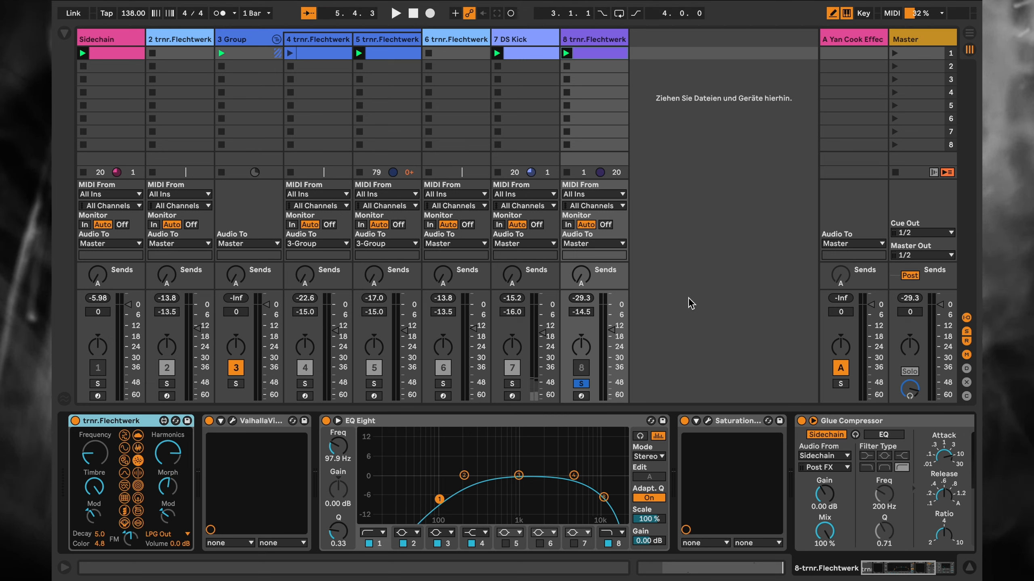
click(582, 384)
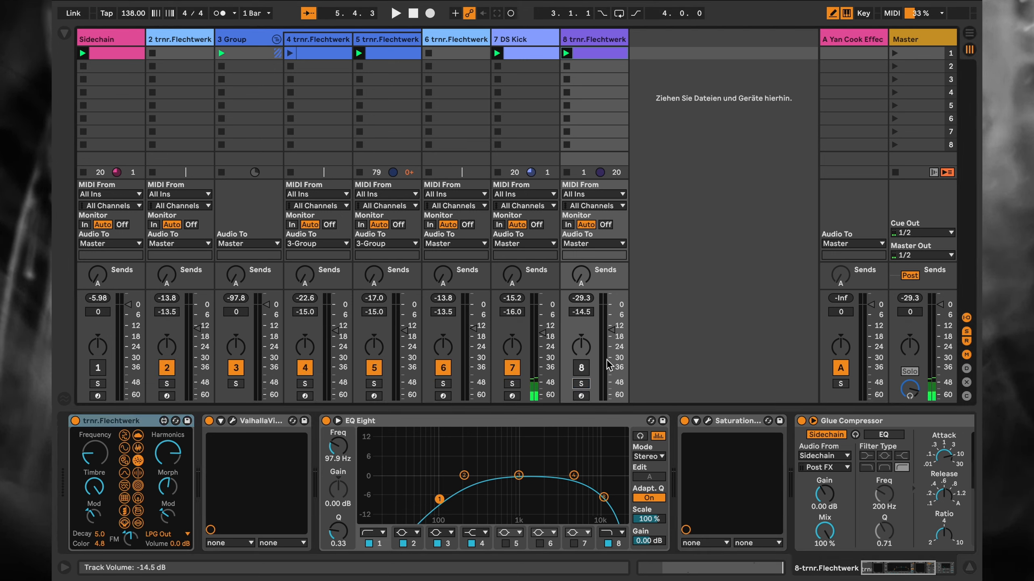
click(581, 368)
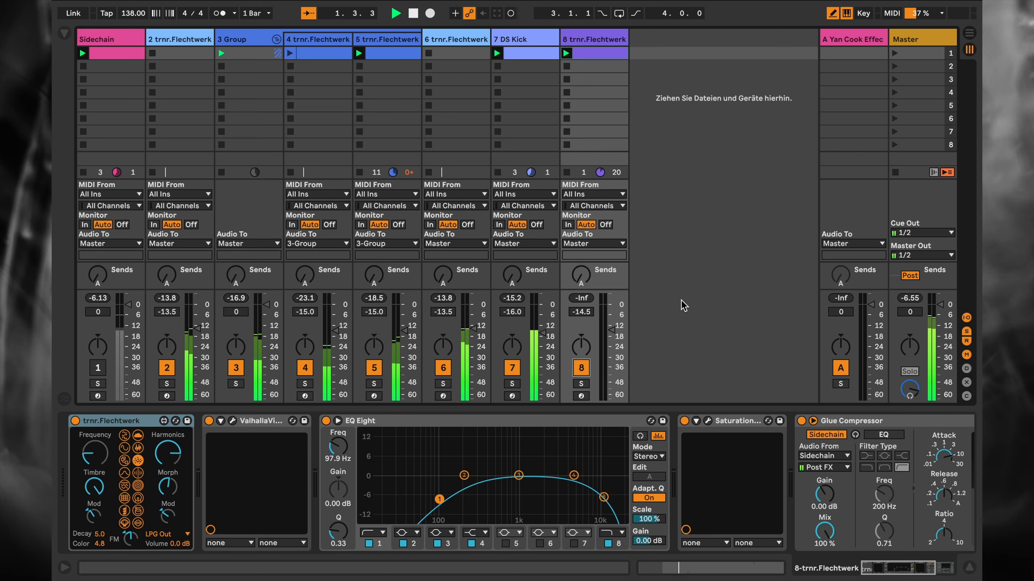
- Show track 2's device chain and adjust its trnr.Flechtwerk Decay during playback
click(189, 53)
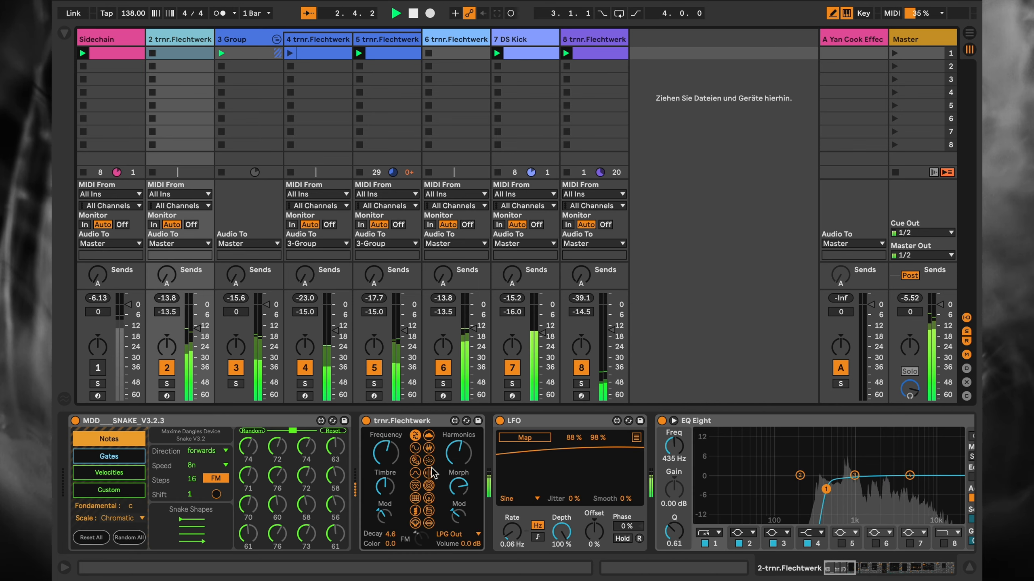
click(459, 453)
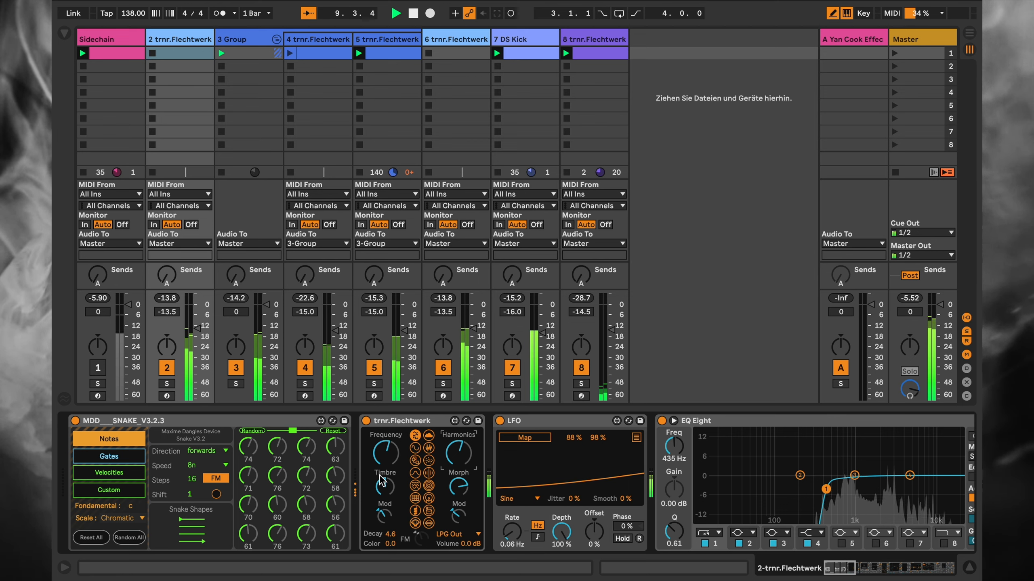
drag(391, 535, 391, 517)
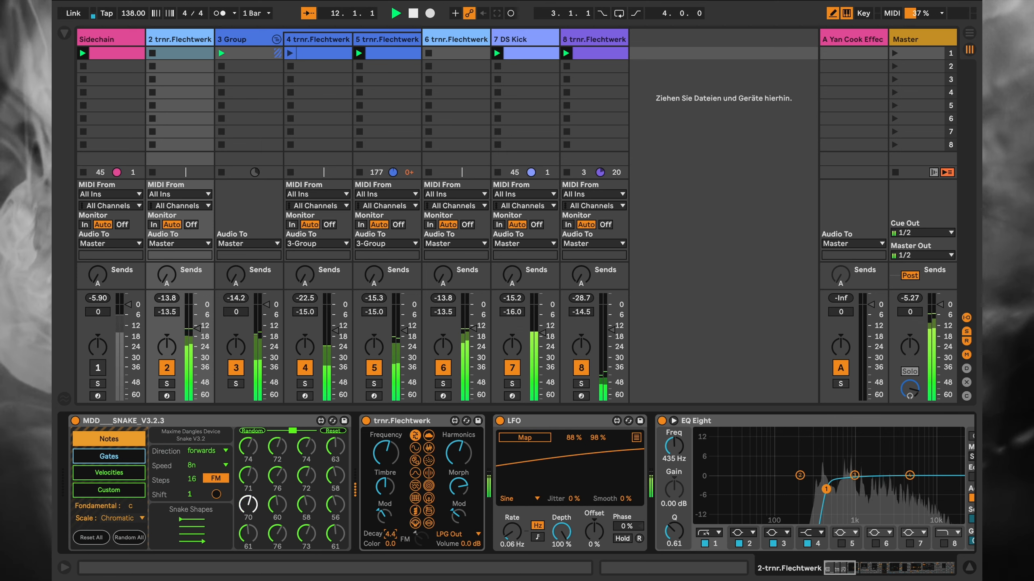
drag(391, 534, 391, 537)
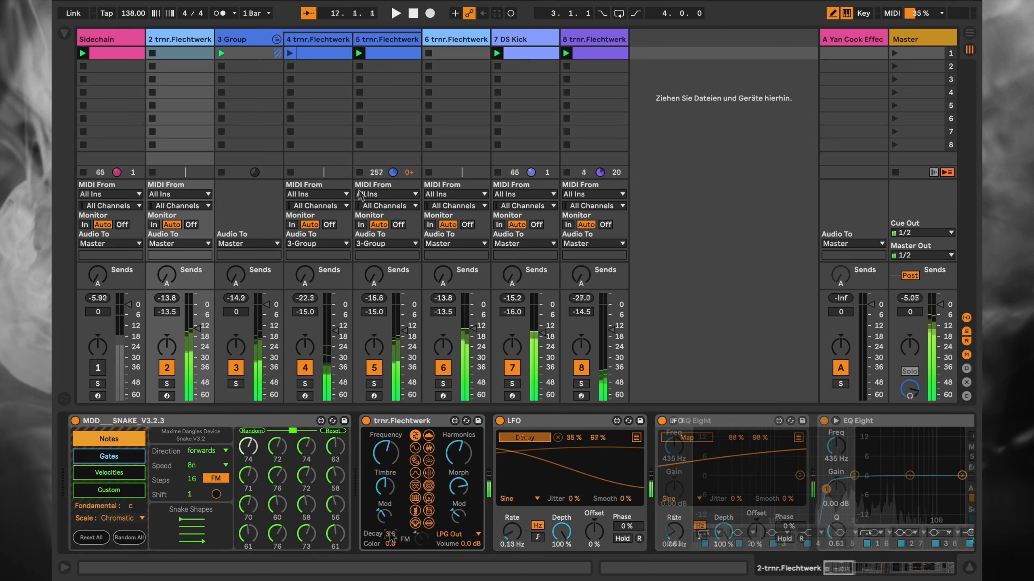